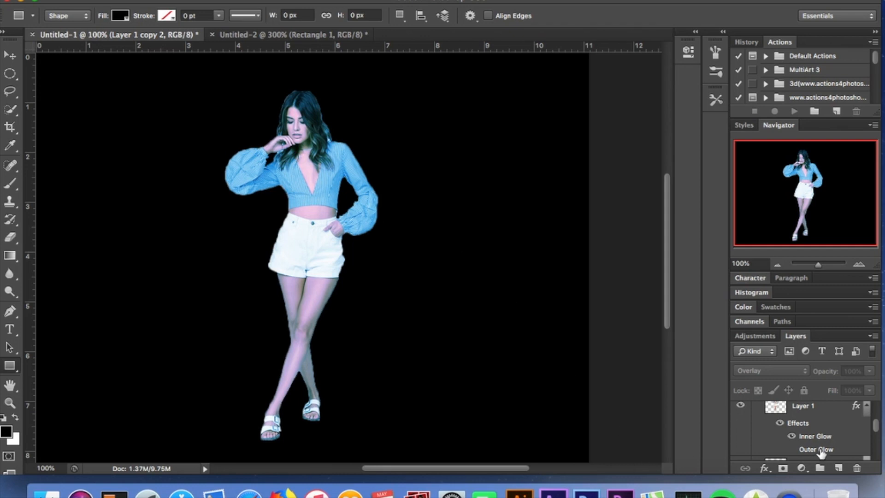
Step: Review the Inner Glow settings of Layer 1, including the glow color, and keep them as they are
{"action": "scroll", "coordinate": [821, 451], "scroll_direction": "up", "scroll_amount": 1}
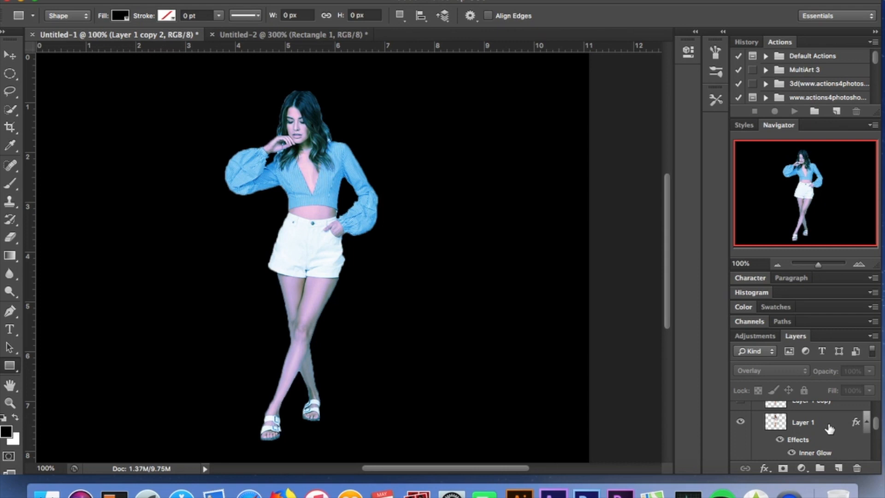
{"action": "double_click", "coordinate": [830, 429]}
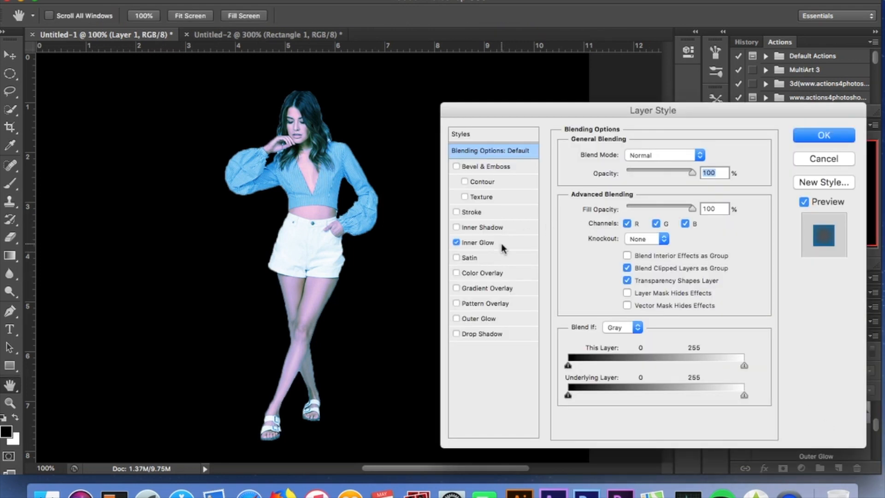
{"action": "left_click", "coordinate": [502, 244]}
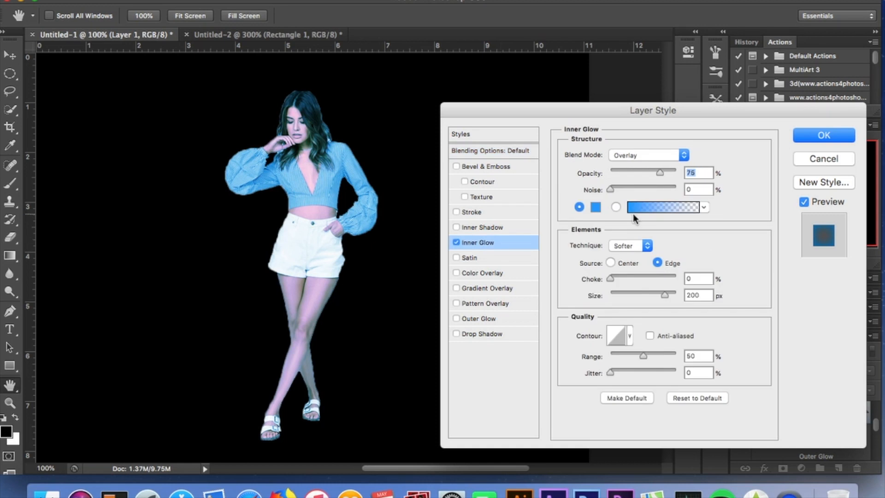
{"action": "left_click", "coordinate": [596, 207]}
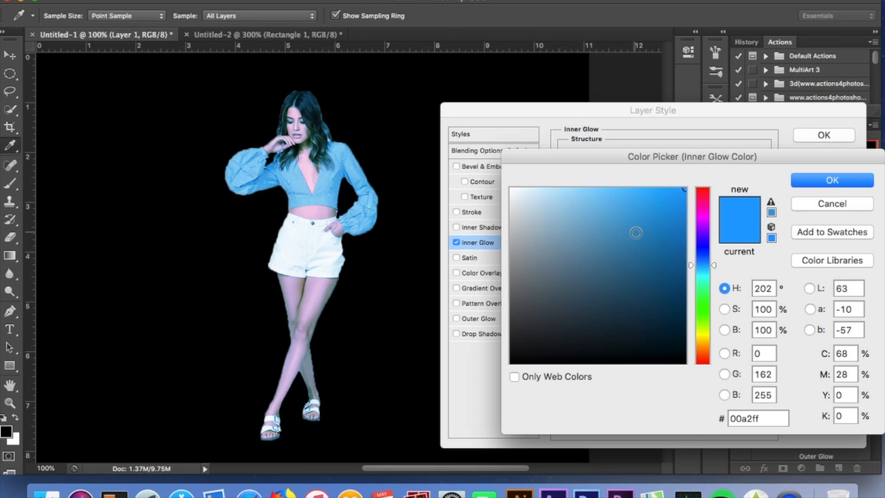
{"action": "key", "text": "Return"}
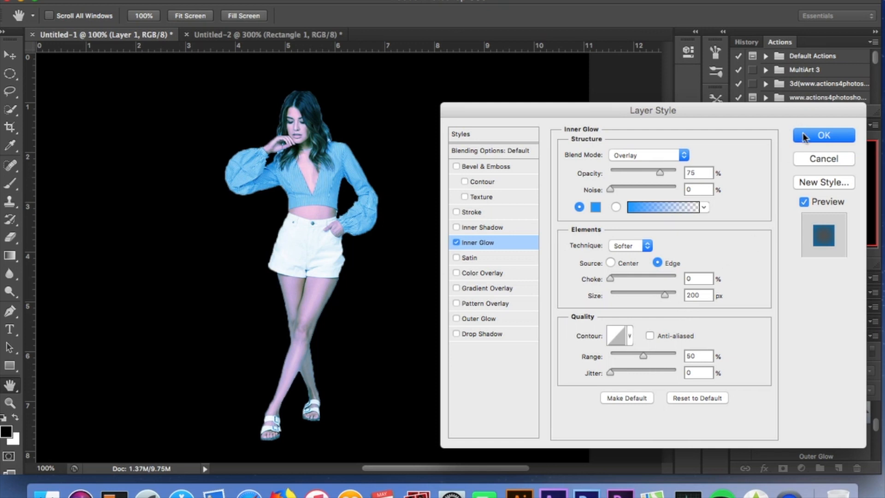
{"action": "key", "text": "Return"}
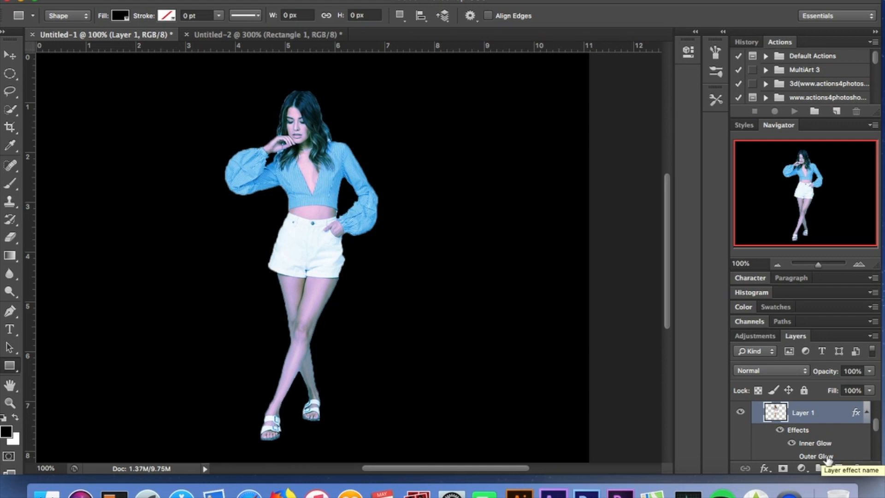
Step: Select the Layer 1 copy layer and make it visible
{"action": "scroll", "coordinate": [829, 456], "scroll_direction": "up", "scroll_amount": 2}
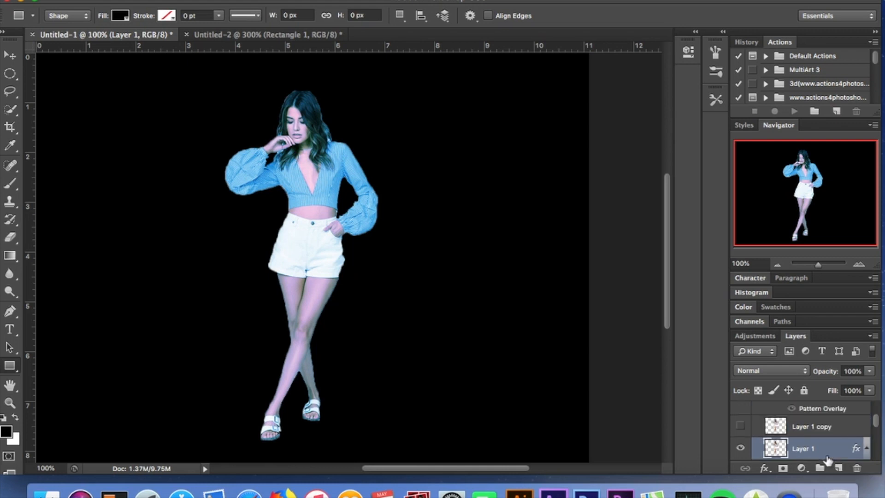
{"action": "left_click", "coordinate": [812, 424]}
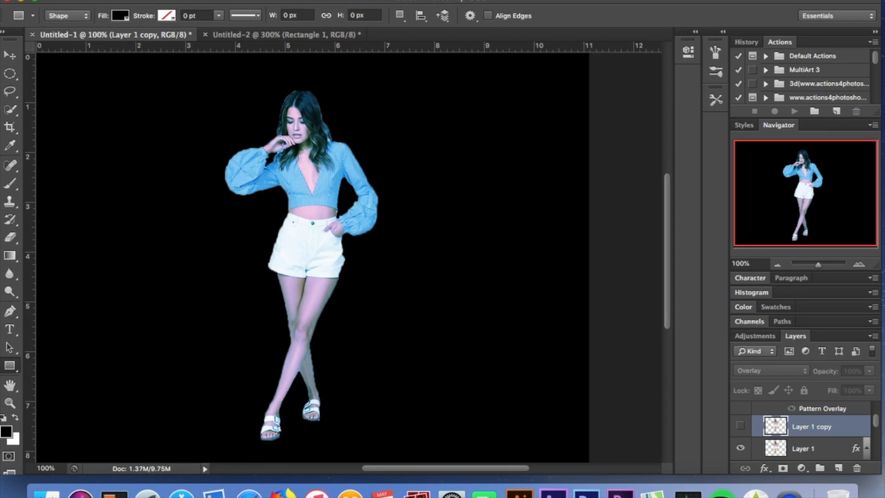
{"action": "left_click", "coordinate": [323, 1]}
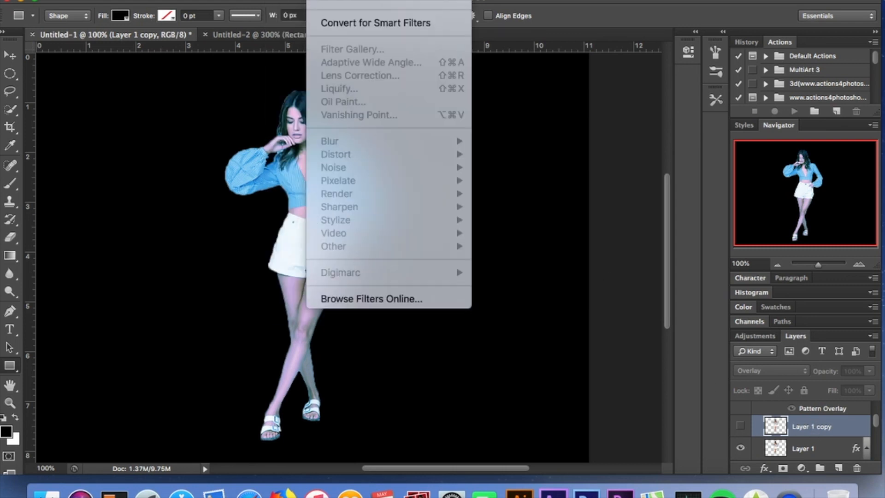
{"action": "left_click", "coordinate": [751, 427]}
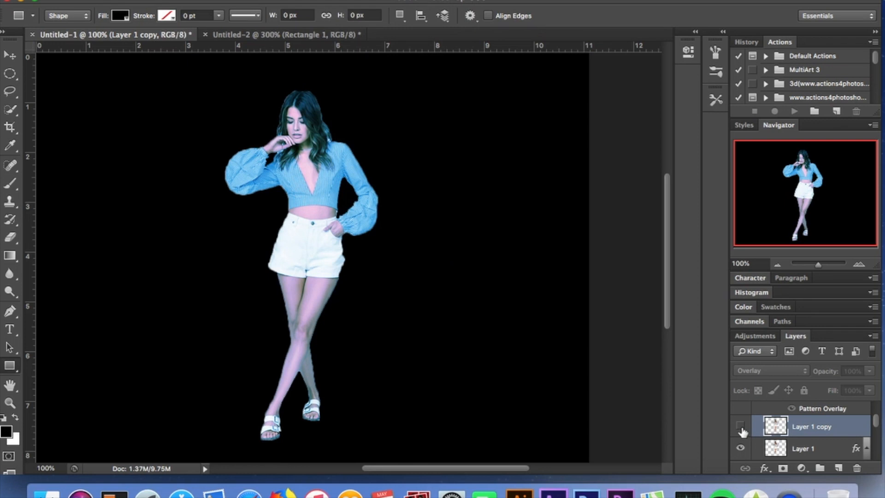
{"action": "left_click", "coordinate": [740, 426]}
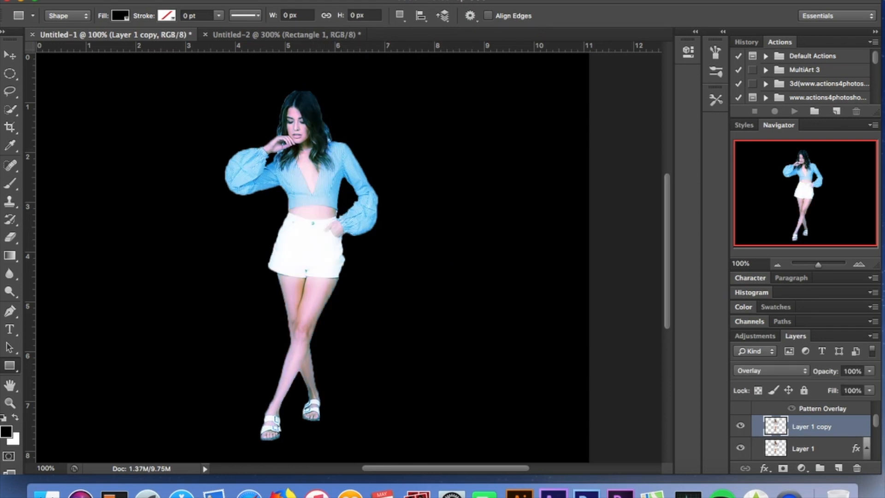
Step: Examine the Gaussian Blur settings and the blend mode for Layer 1 copy without applying the filter
{"action": "left_click", "coordinate": [322, 1]}
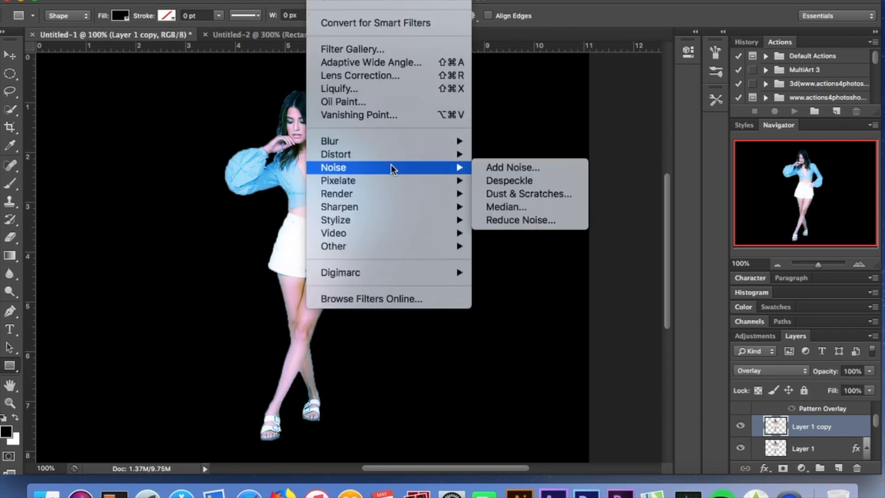
{"action": "mouse_move", "coordinate": [388, 142]}
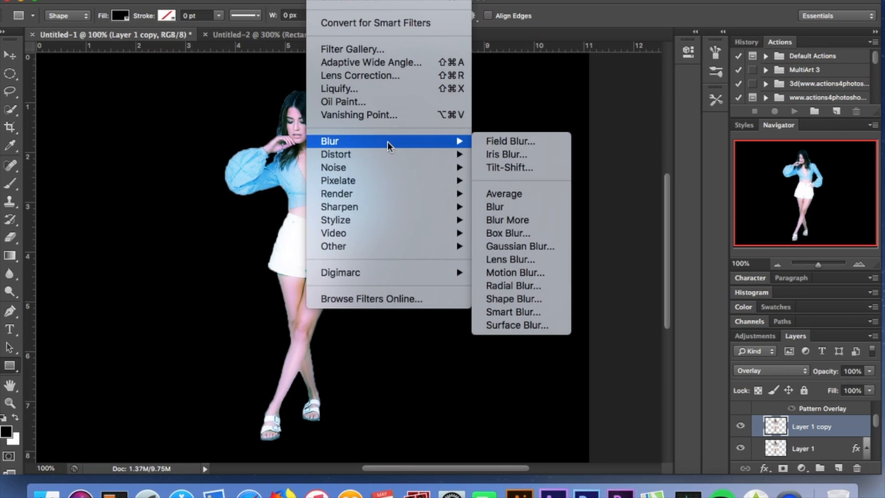
{"action": "left_click", "coordinate": [546, 251]}
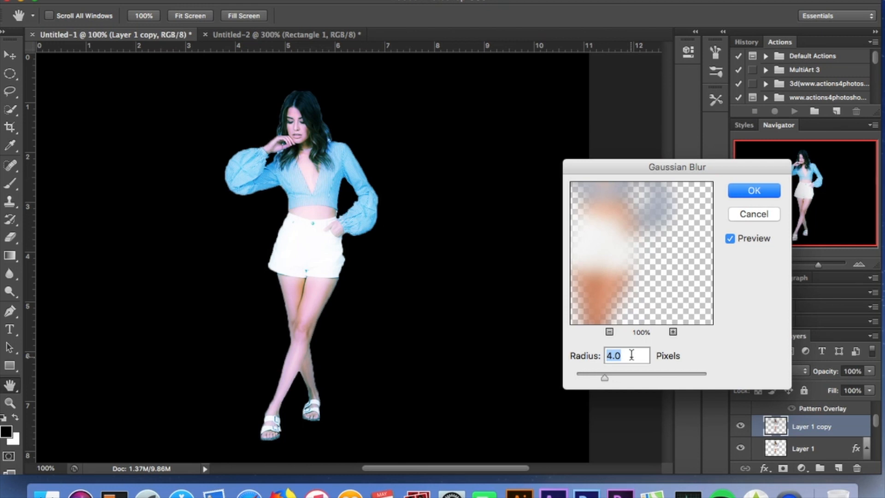
{"action": "left_click", "coordinate": [749, 214]}
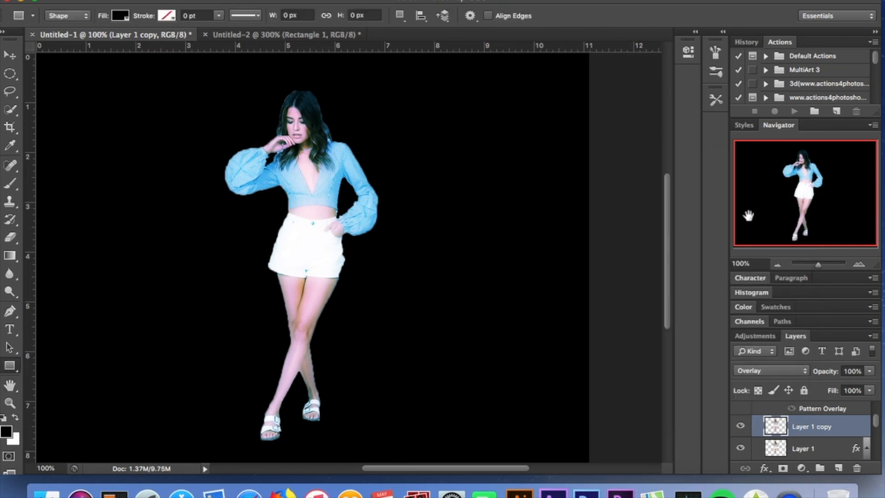
{"action": "left_click", "coordinate": [775, 369]}
{"action": "left_click", "coordinate": [776, 371]}
{"action": "scroll", "coordinate": [823, 447], "scroll_direction": "up", "scroll_amount": 3}
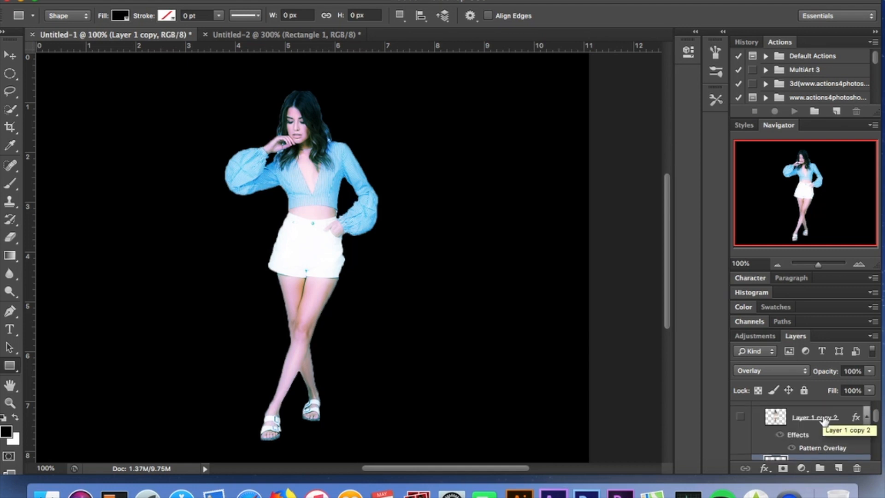
Step: Examine the stripe pattern in Untitled-2, the shape tools for drawing it and the Define Pattern command
{"action": "left_click", "coordinate": [353, 37]}
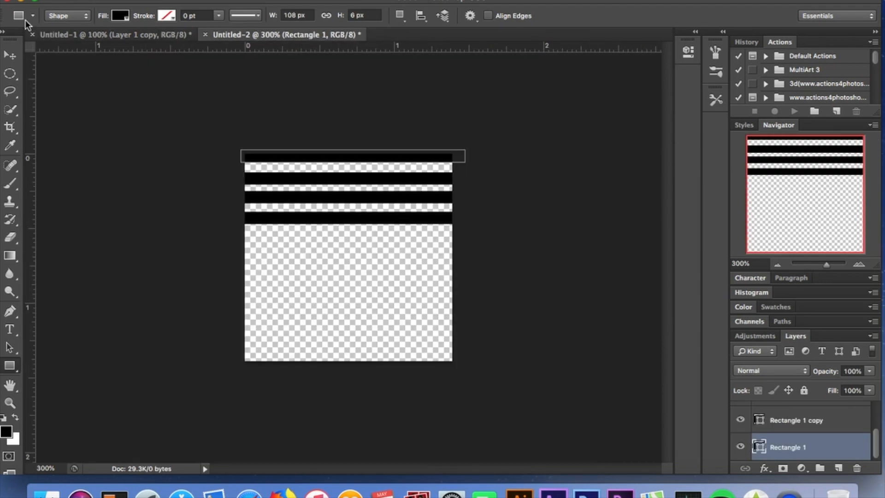
{"action": "left_click", "coordinate": [13, 58]}
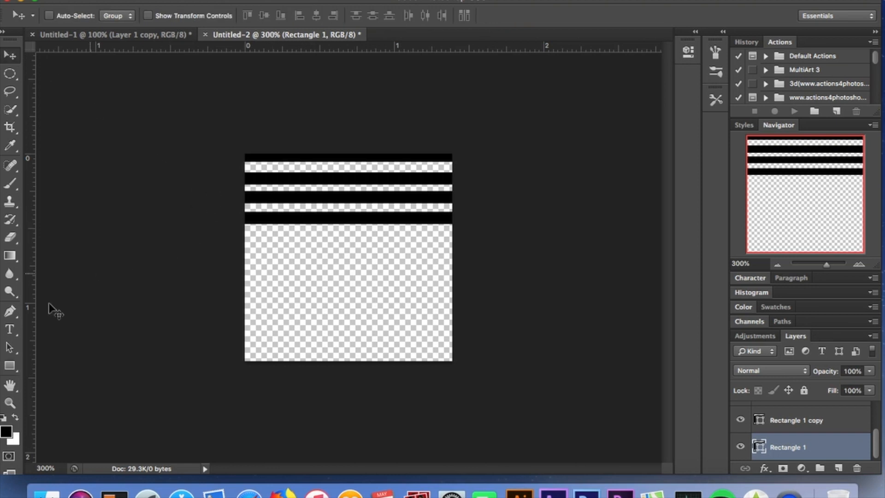
{"action": "left_click", "coordinate": [10, 367]}
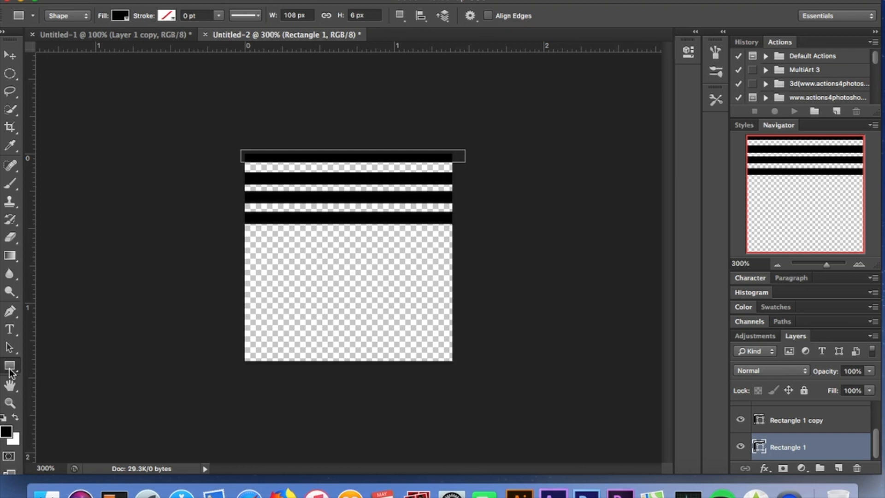
{"action": "left_click", "coordinate": [9, 369]}
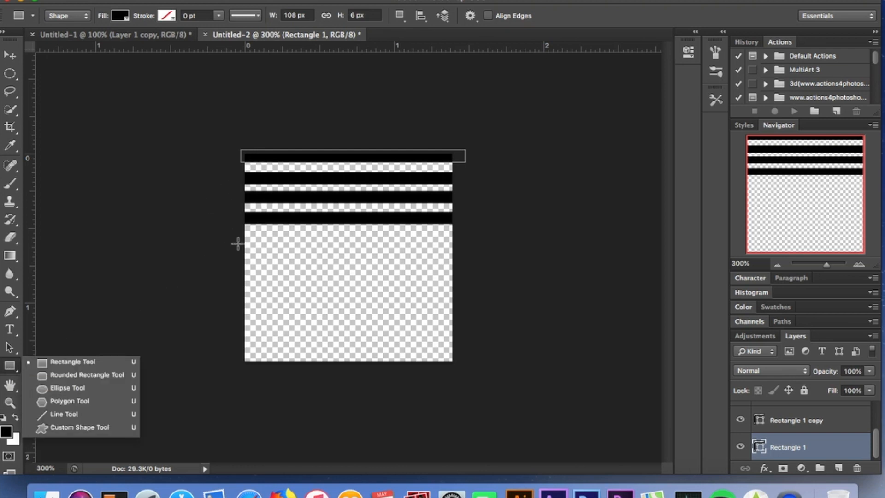
{"action": "left_click", "coordinate": [13, 59]}
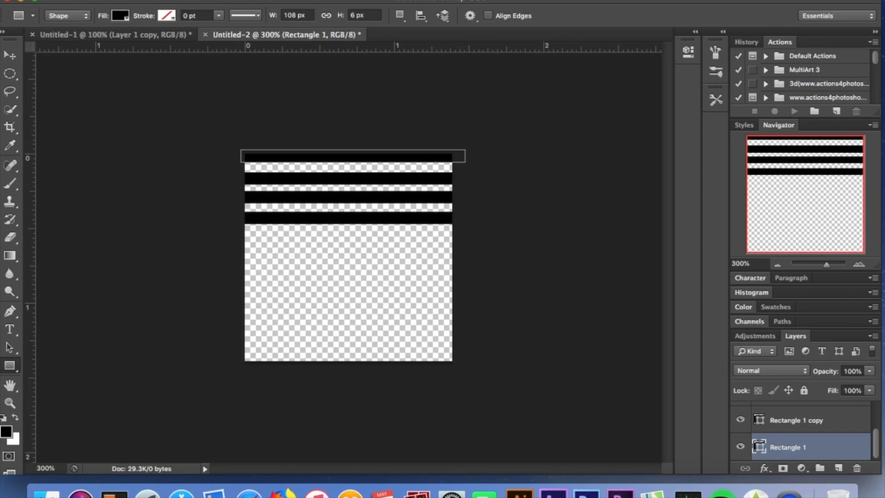
{"action": "left_click", "coordinate": [134, 1]}
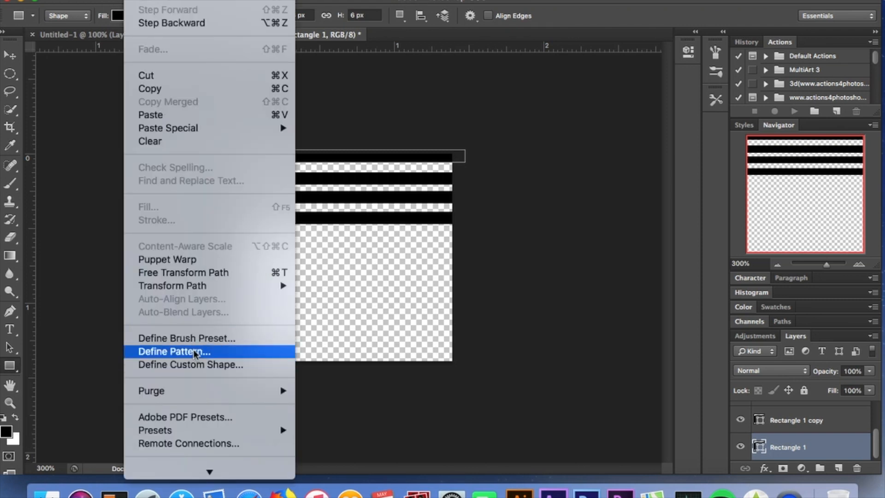
{"action": "left_click", "coordinate": [40, 112]}
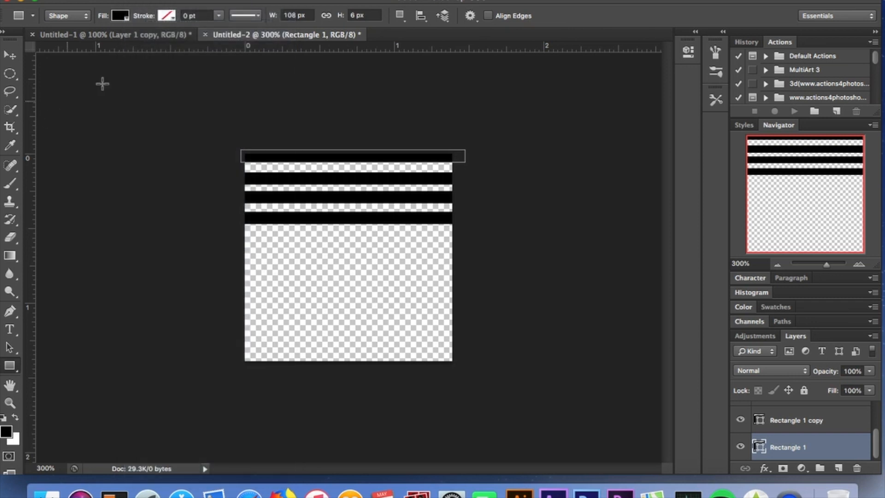
Step: Close the Untitled-2 stripe pattern document without saving its changes
{"action": "left_click", "coordinate": [206, 35]}
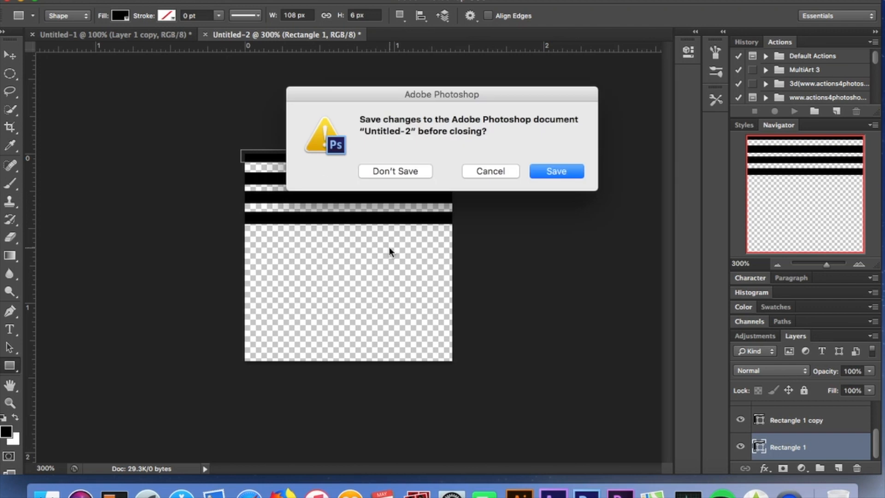
{"action": "left_click", "coordinate": [390, 171]}
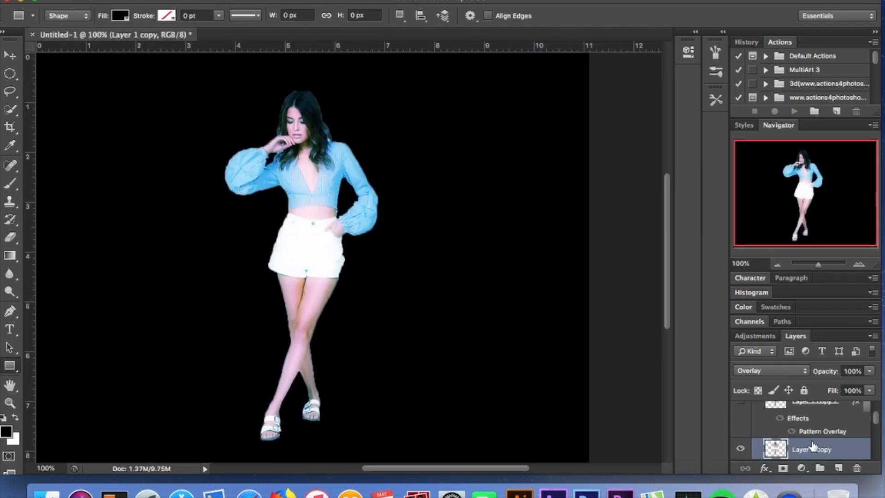
Step: Check the Pattern Overlay settings of Layer 1 copy 2, keep them, and make the layer visible
{"action": "scroll", "coordinate": [812, 445], "scroll_direction": "up", "scroll_amount": 2}
{"action": "left_click", "coordinate": [834, 424]}
{"action": "double_click", "coordinate": [836, 424]}
{"action": "left_click", "coordinate": [850, 420]}
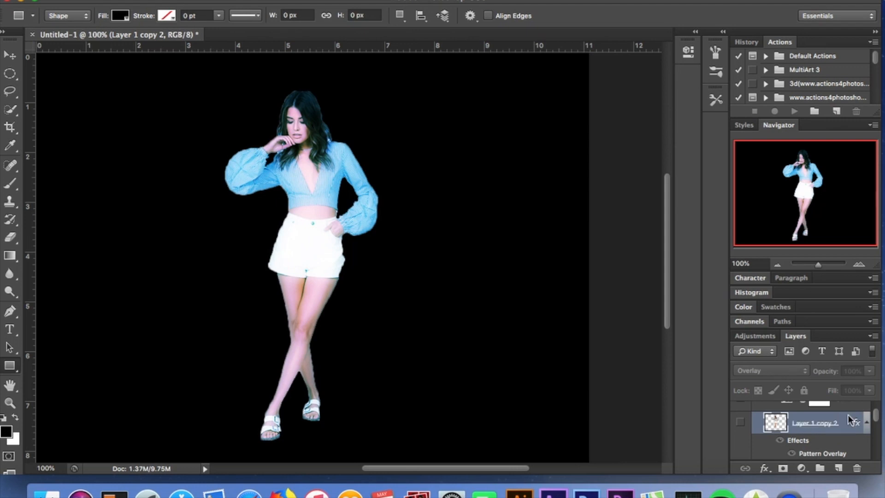
{"action": "double_click", "coordinate": [851, 420]}
{"action": "left_click", "coordinate": [500, 303]}
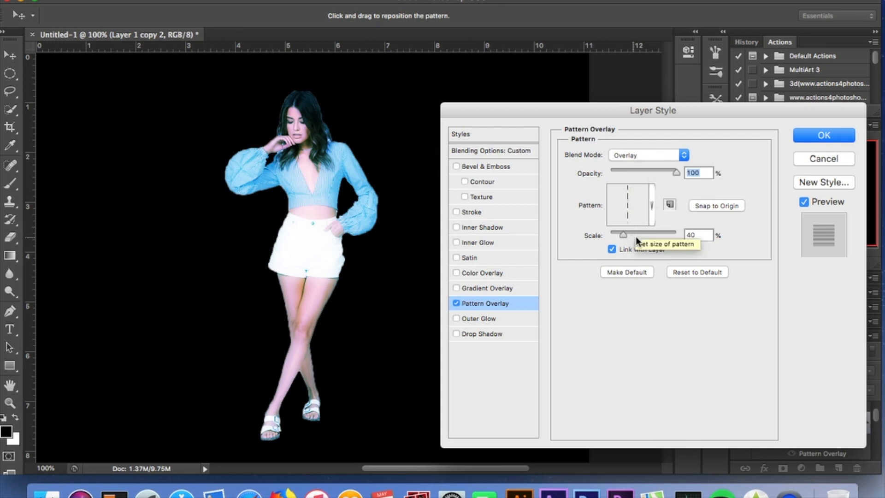
{"action": "left_click", "coordinate": [814, 135]}
{"action": "left_click", "coordinate": [741, 422]}
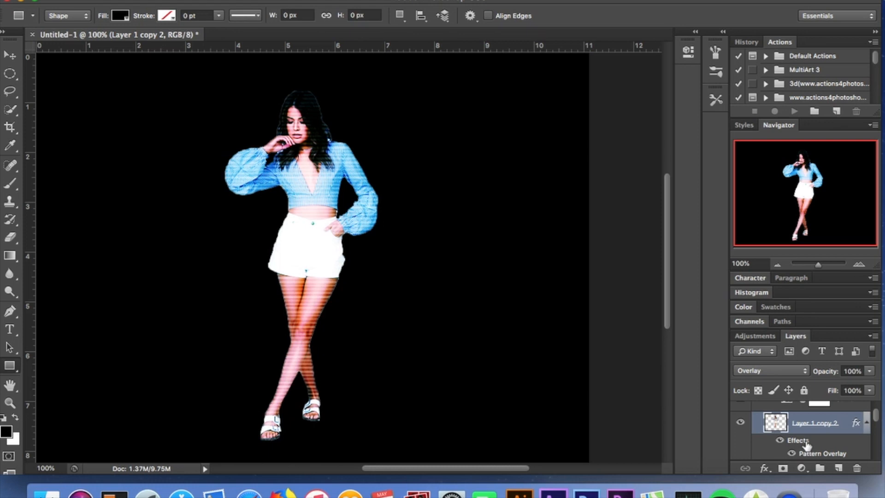
Step: Examine the Blue, Green and RGB curves of the Curves adjustment clipped to Layer 1 copy 2
{"action": "scroll", "coordinate": [806, 444], "scroll_direction": "up", "scroll_amount": 1}
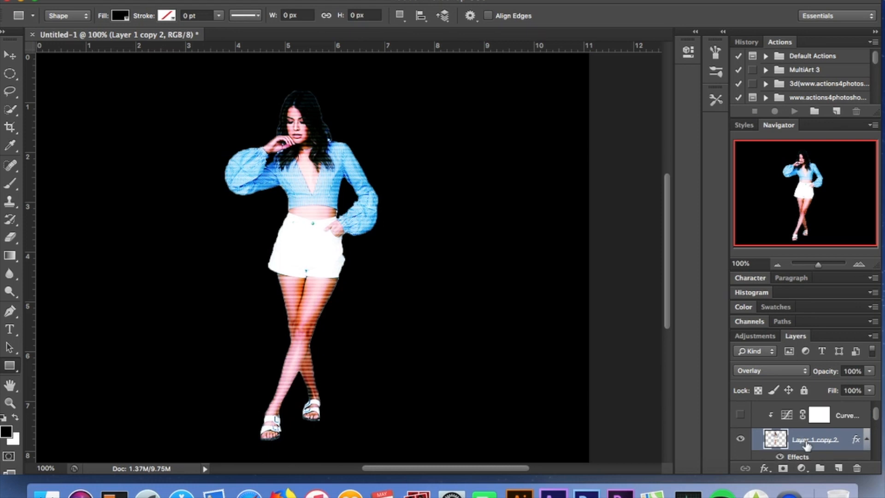
{"action": "double_click", "coordinate": [789, 416]}
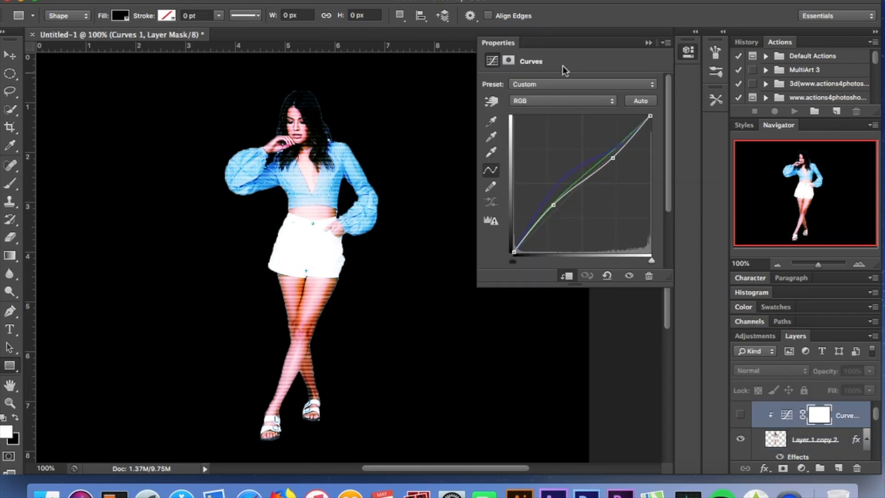
{"action": "left_click", "coordinate": [565, 99]}
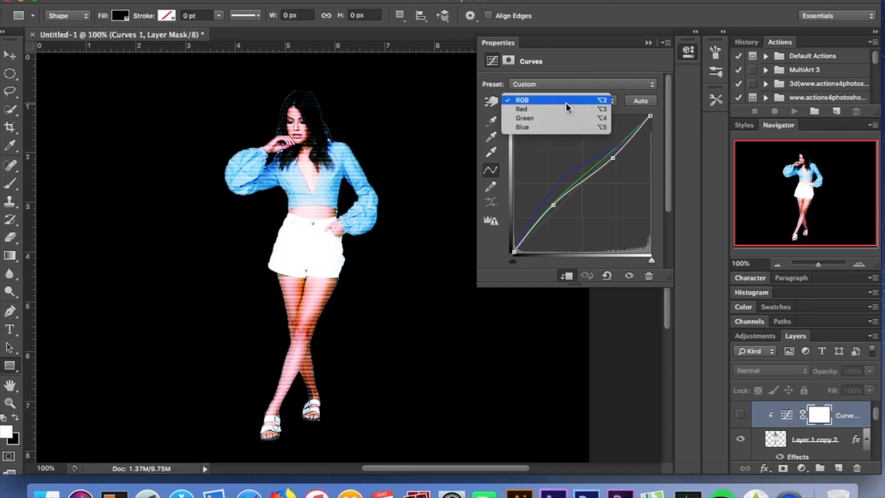
{"action": "left_click", "coordinate": [568, 128]}
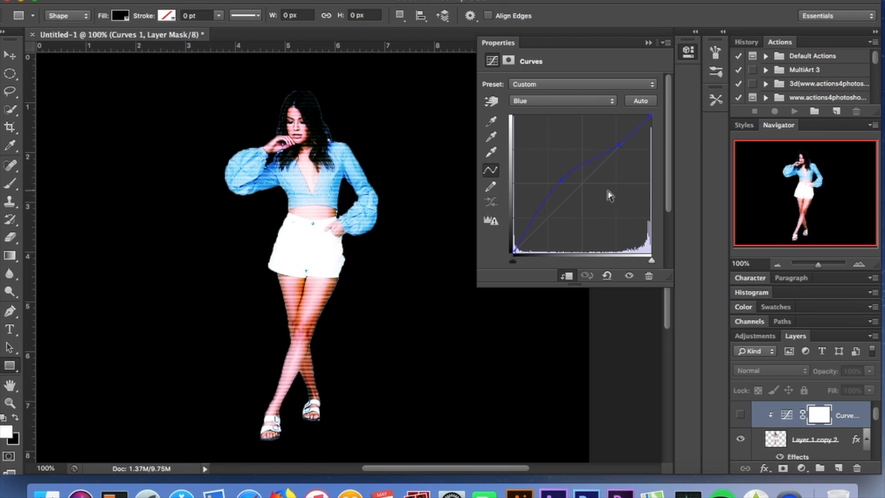
{"action": "left_click", "coordinate": [564, 101]}
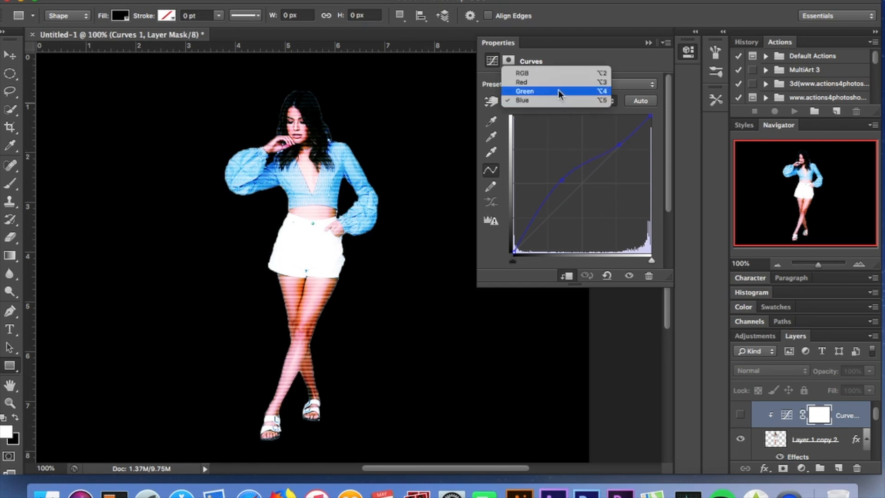
{"action": "left_click", "coordinate": [558, 90]}
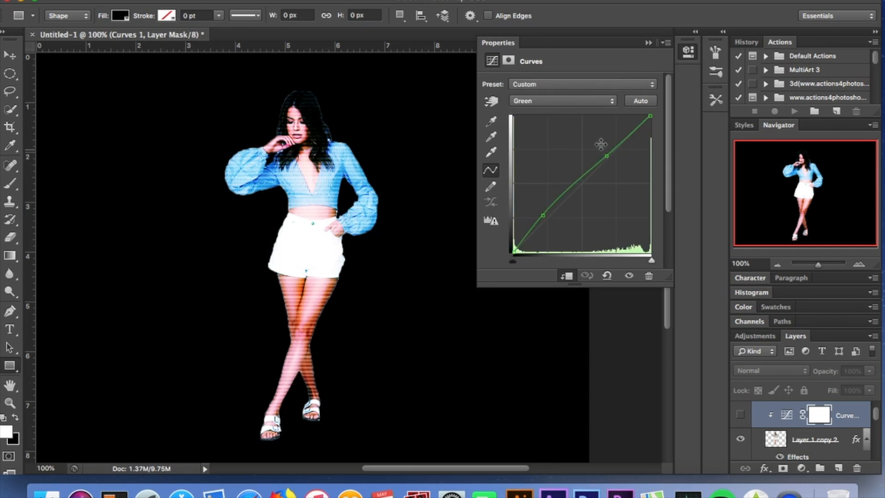
{"action": "left_click", "coordinate": [556, 99]}
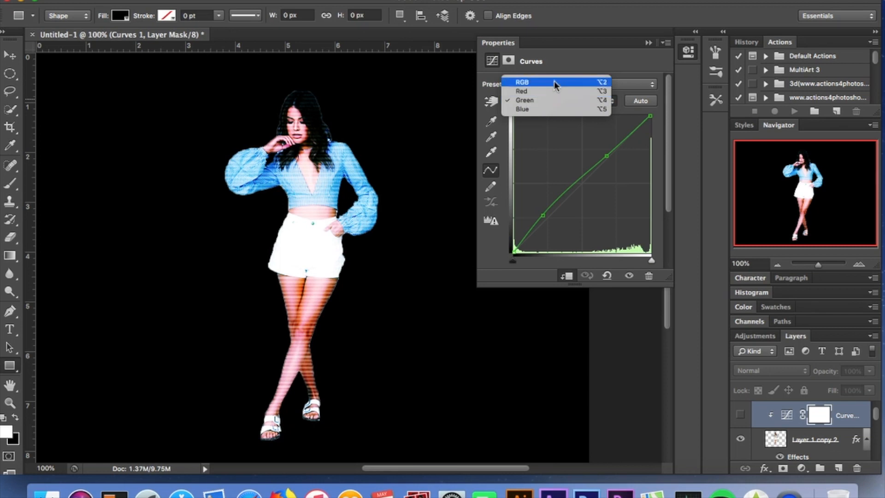
{"action": "left_click", "coordinate": [554, 83]}
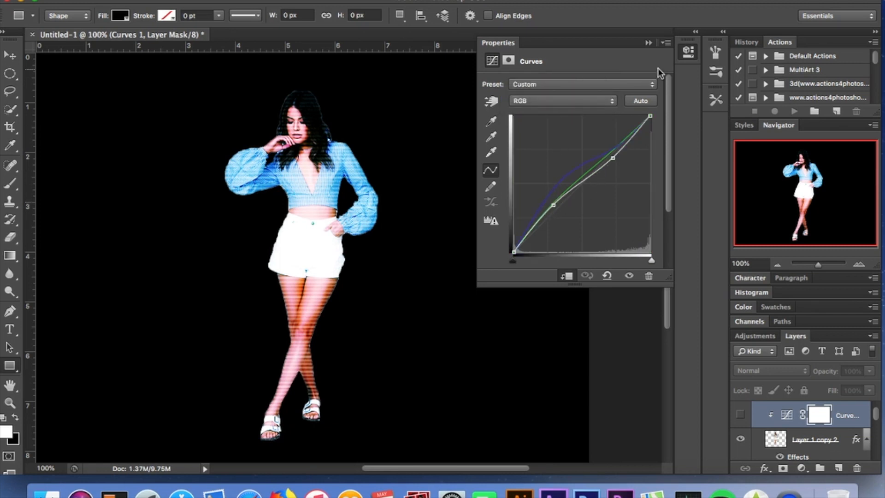
{"action": "left_click", "coordinate": [649, 42]}
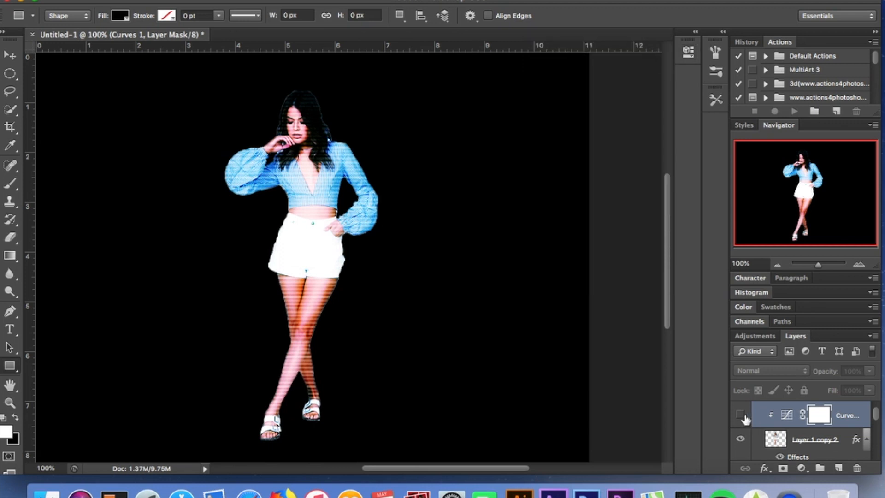
Step: Recheck the Curves adjustment's properties, keep its settings, and make the adjustment layer visible
{"action": "double_click", "coordinate": [787, 414]}
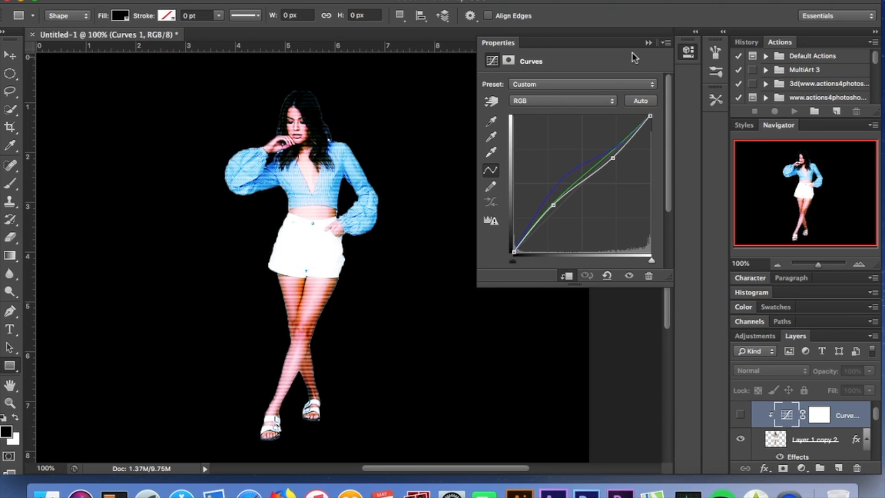
{"action": "left_click", "coordinate": [650, 45]}
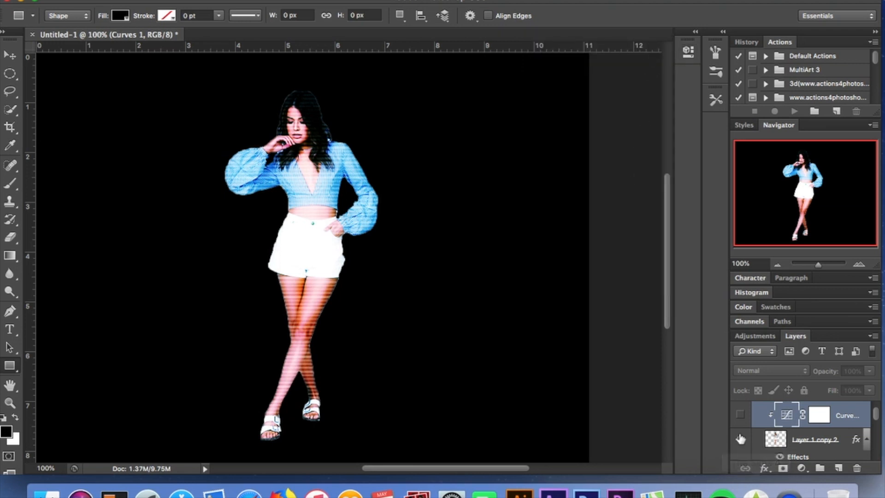
{"action": "left_click", "coordinate": [740, 415]}
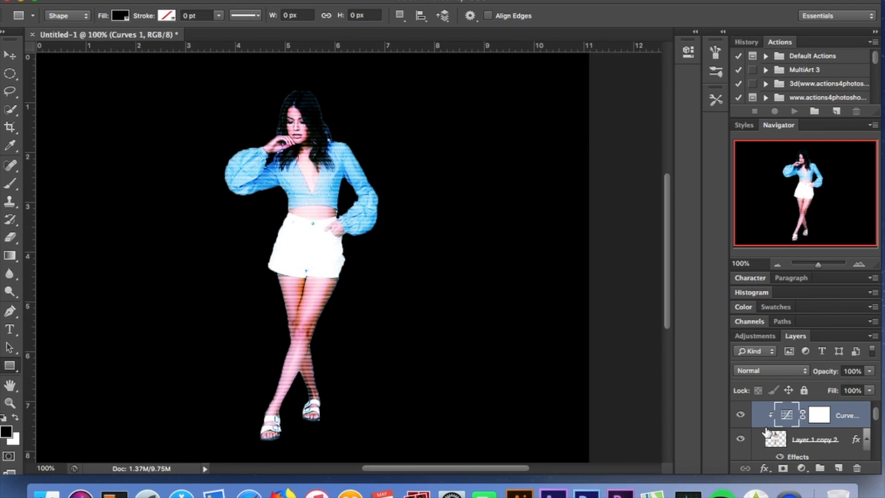
Step: Review the layer stack from Group 1 down to the Background, including Layer 1 inside the group
{"action": "scroll", "coordinate": [774, 416], "scroll_direction": "up", "scroll_amount": 2}
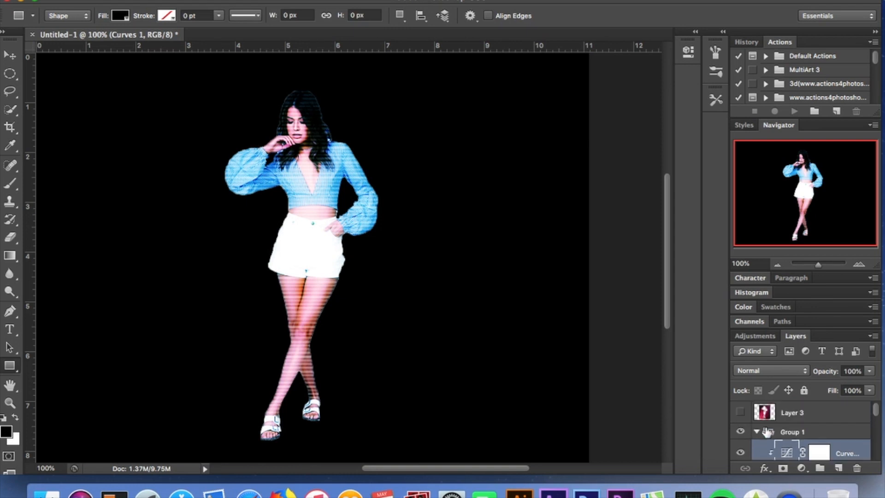
{"action": "left_click", "coordinate": [757, 432]}
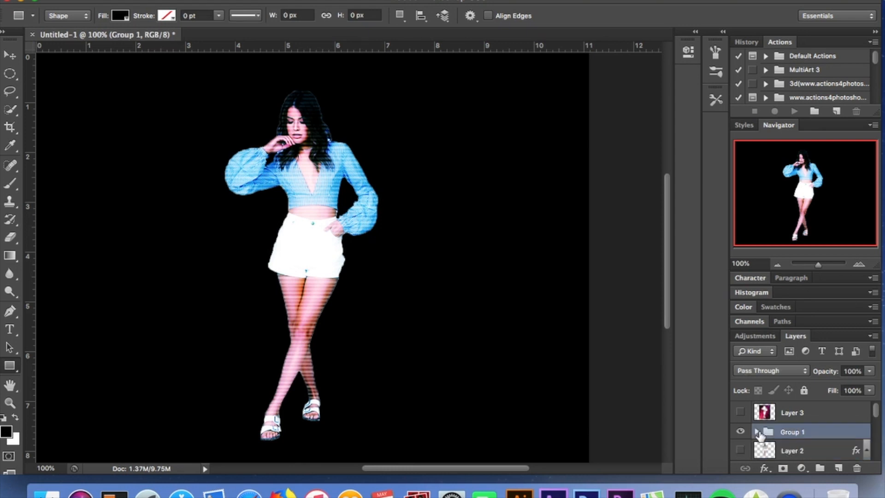
{"action": "scroll", "coordinate": [761, 435], "scroll_direction": "down", "scroll_amount": 2}
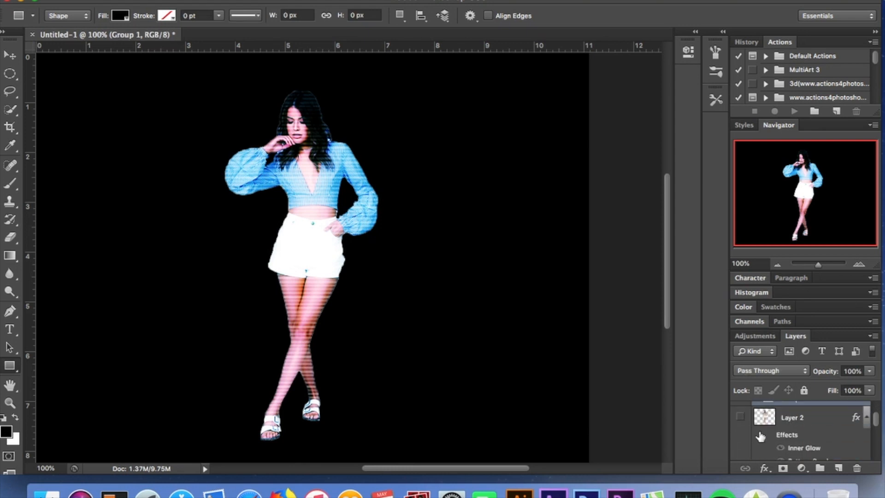
{"action": "scroll", "coordinate": [761, 436], "scroll_direction": "down", "scroll_amount": 3}
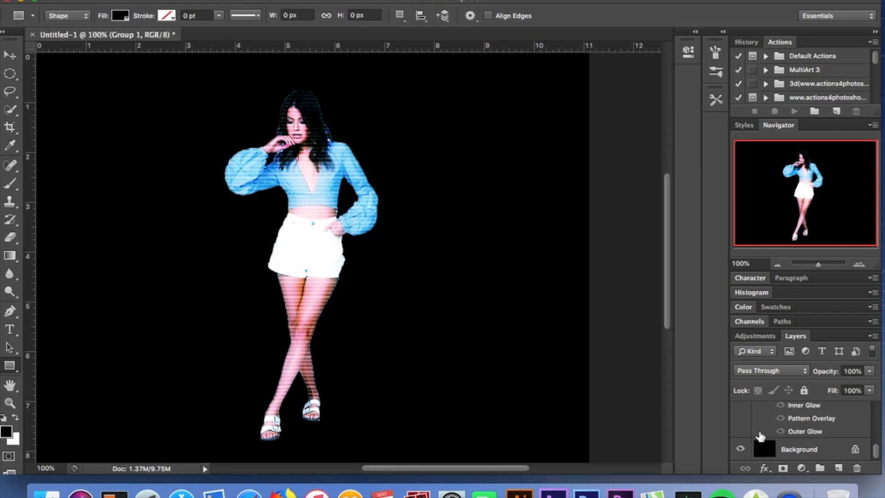
{"action": "scroll", "coordinate": [761, 436], "scroll_direction": "up", "scroll_amount": 3}
{"action": "scroll", "coordinate": [761, 436], "scroll_direction": "up", "scroll_amount": 3}
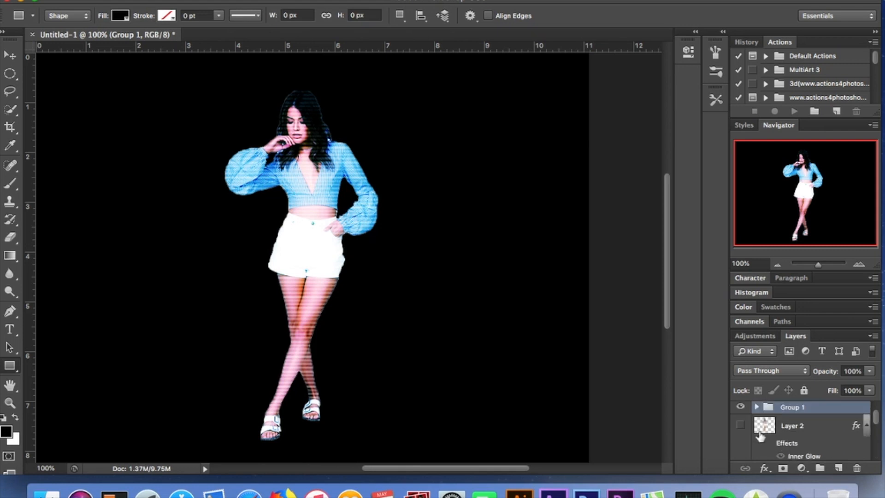
{"action": "scroll", "coordinate": [765, 435], "scroll_direction": "down", "scroll_amount": 3}
{"action": "scroll", "coordinate": [775, 444], "scroll_direction": "down", "scroll_amount": 4}
{"action": "scroll", "coordinate": [774, 443], "scroll_direction": "down", "scroll_amount": 6}
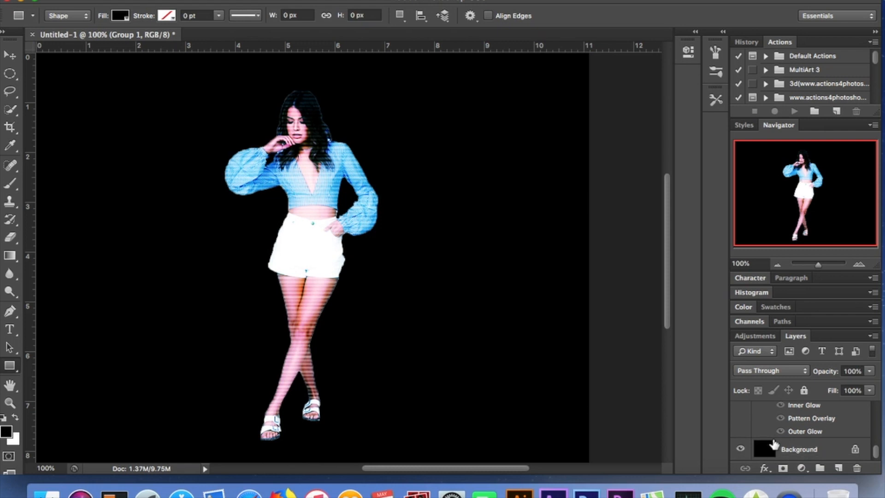
{"action": "scroll", "coordinate": [775, 444], "scroll_direction": "up", "scroll_amount": 2}
{"action": "scroll", "coordinate": [774, 443], "scroll_direction": "up", "scroll_amount": 4}
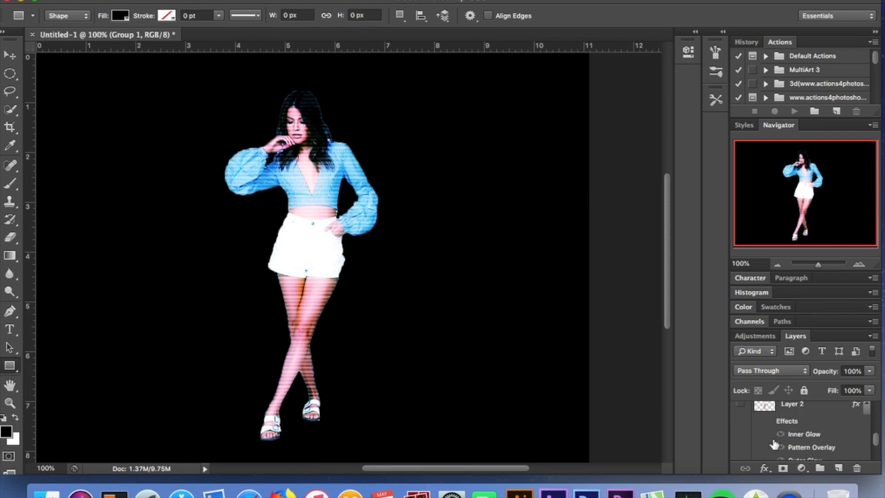
{"action": "scroll", "coordinate": [779, 441], "scroll_direction": "up", "scroll_amount": 3}
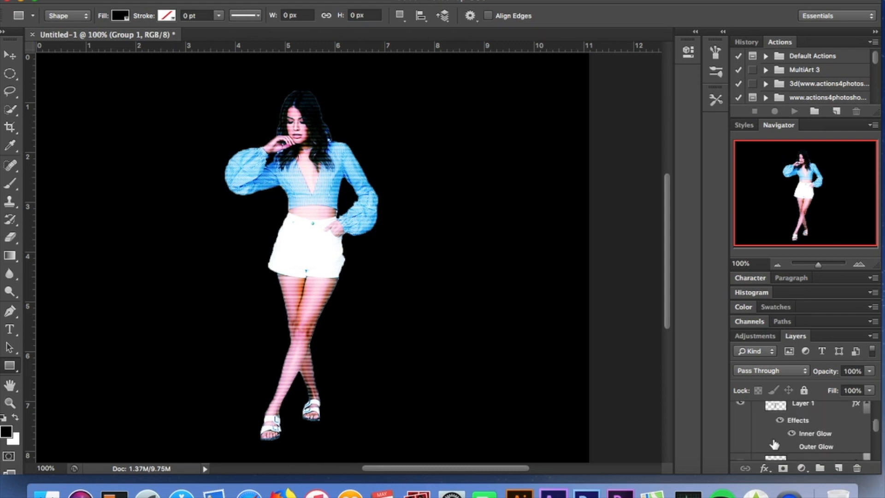
{"action": "left_click", "coordinate": [802, 428]}
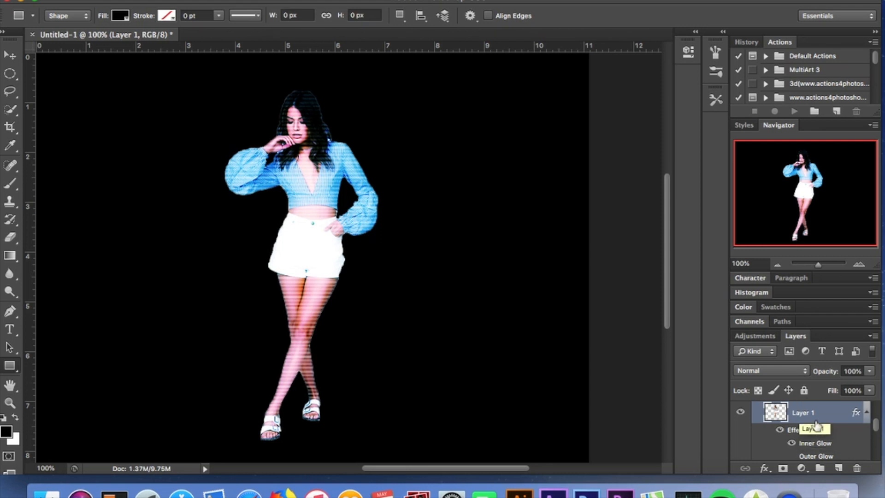
{"action": "scroll", "coordinate": [804, 430], "scroll_direction": "up", "scroll_amount": 5}
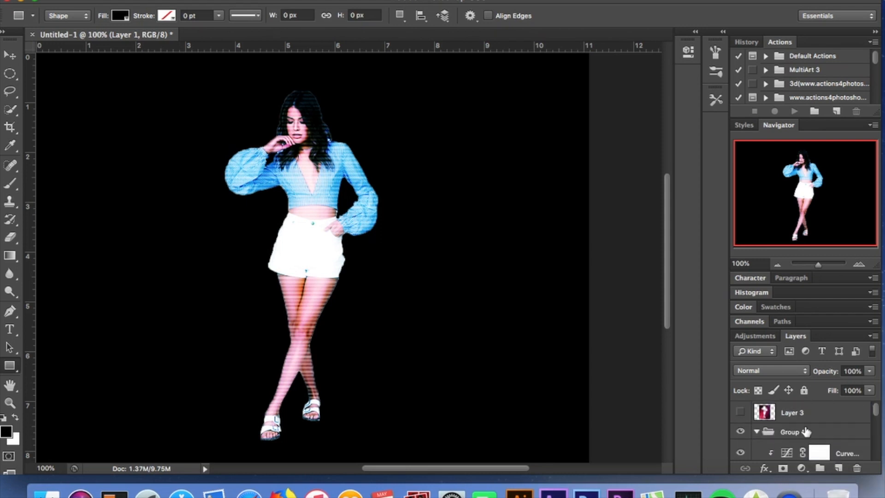
Step: Collapse Group 1, then select Layer 2 below it and make that layer visible
{"action": "left_click", "coordinate": [758, 431]}
{"action": "scroll", "coordinate": [800, 454], "scroll_direction": "down", "scroll_amount": 4}
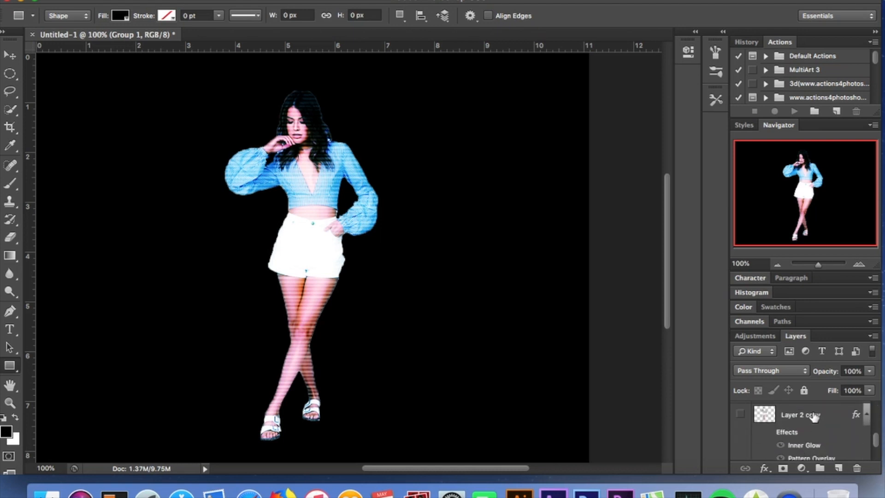
{"action": "scroll", "coordinate": [814, 418], "scroll_direction": "down", "scroll_amount": 5}
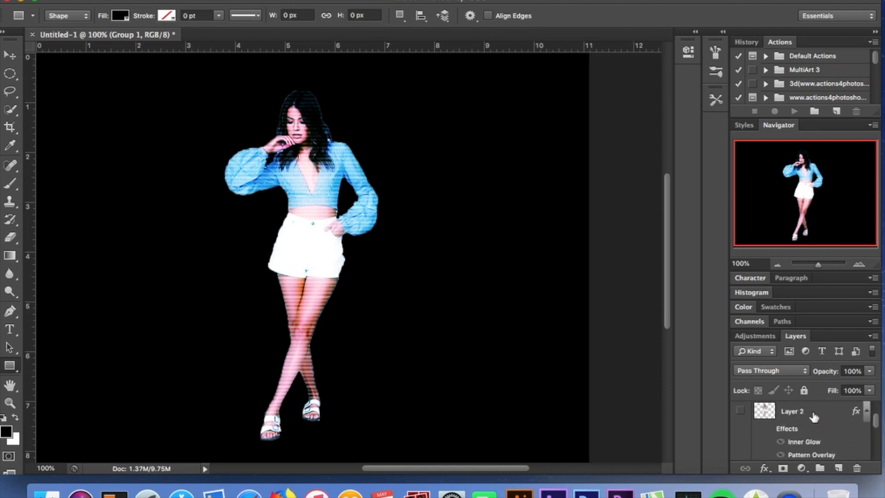
{"action": "left_click", "coordinate": [815, 418]}
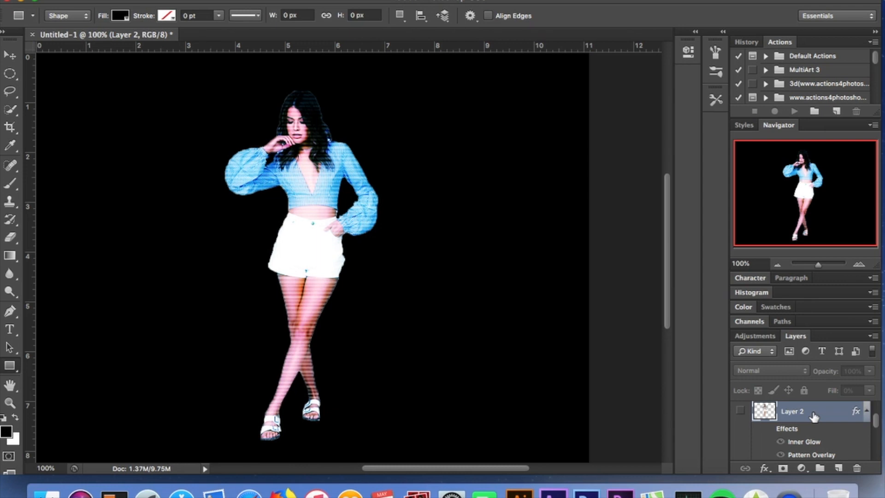
{"action": "left_click", "coordinate": [741, 410]}
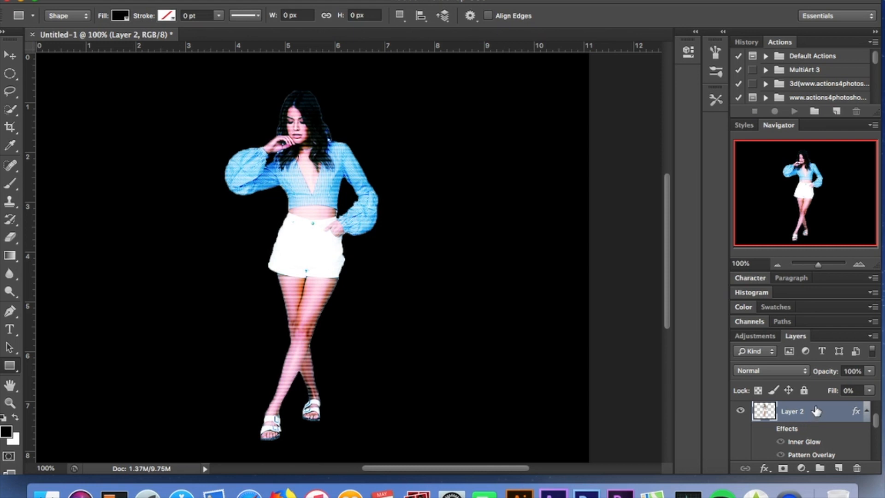
Step: Set the fill of Layer 2 to 100%
{"action": "left_click", "coordinate": [870, 391]}
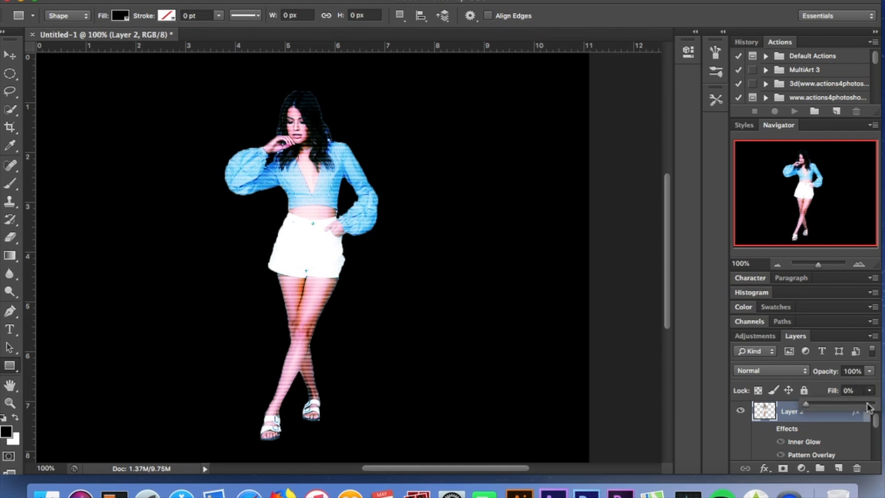
{"action": "left_click_drag", "start_coordinate": [867, 405], "coordinate": [880, 405]}
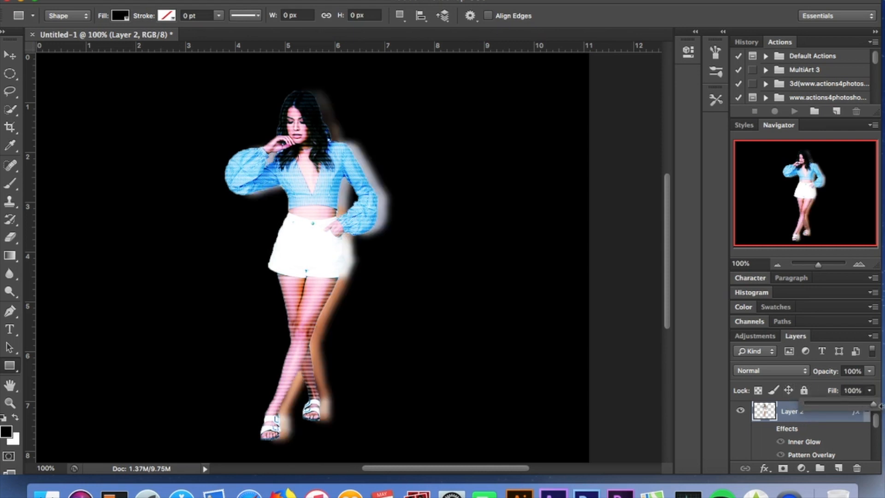
{"action": "left_click", "coordinate": [830, 421]}
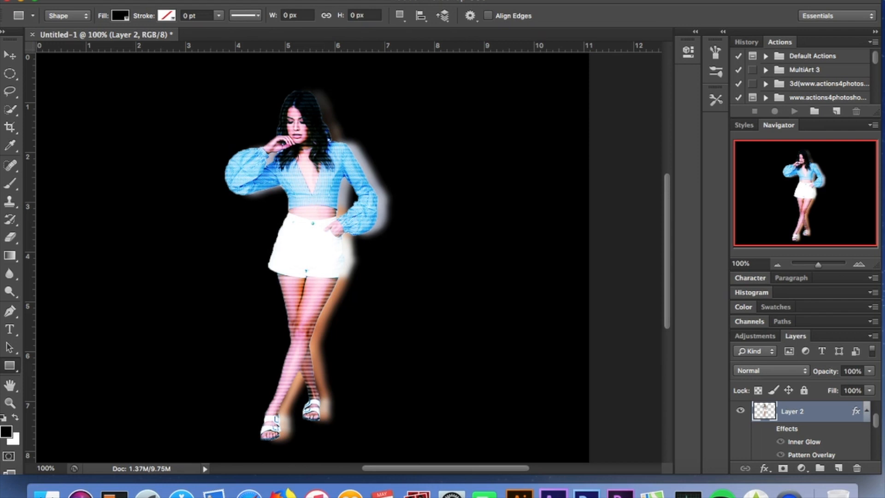
Step: Check the Gaussian Blur radius for Layer 2 without applying the filter
{"action": "left_click", "coordinate": [337, 2]}
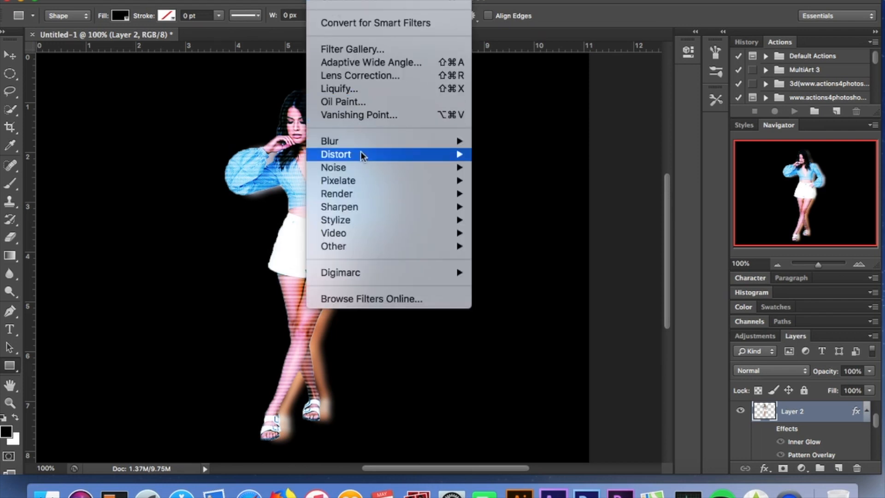
{"action": "mouse_move", "coordinate": [360, 154]}
{"action": "mouse_move", "coordinate": [341, 140]}
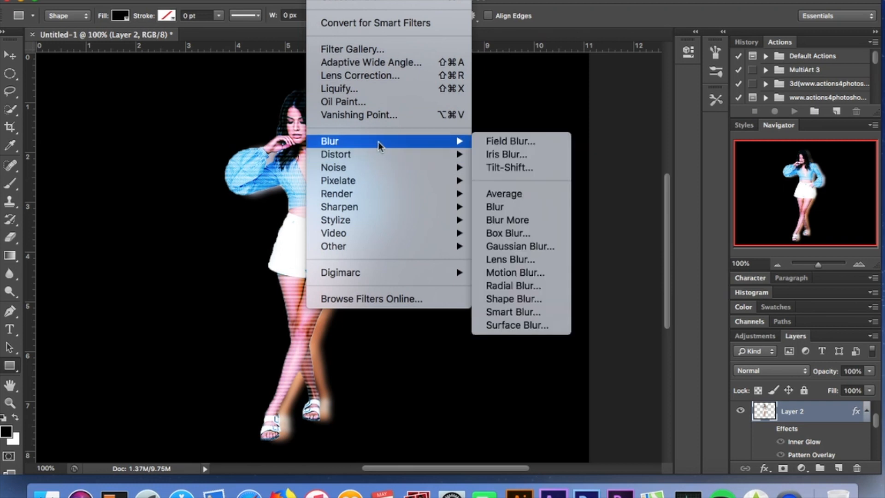
{"action": "left_click", "coordinate": [502, 250]}
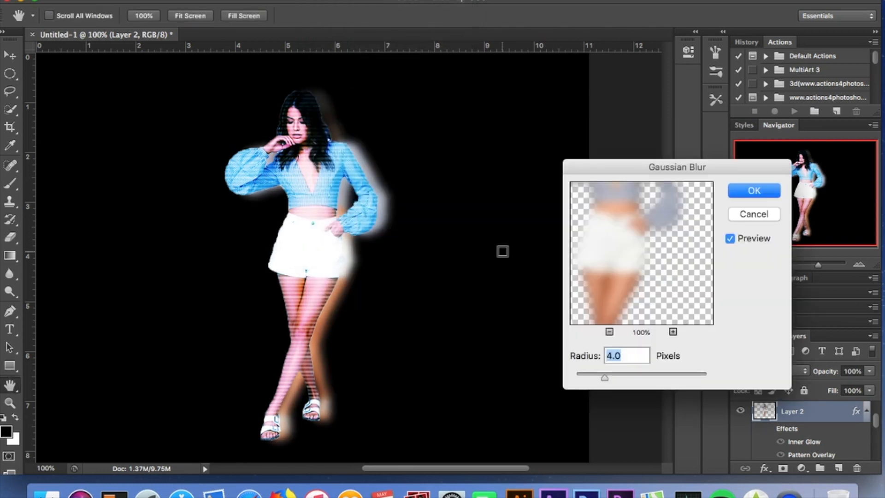
{"action": "left_click", "coordinate": [752, 214]}
Step: Set the fill of Layer 2 to 0%
{"action": "left_click", "coordinate": [871, 391]}
{"action": "left_click_drag", "start_coordinate": [871, 403], "coordinate": [737, 397]}
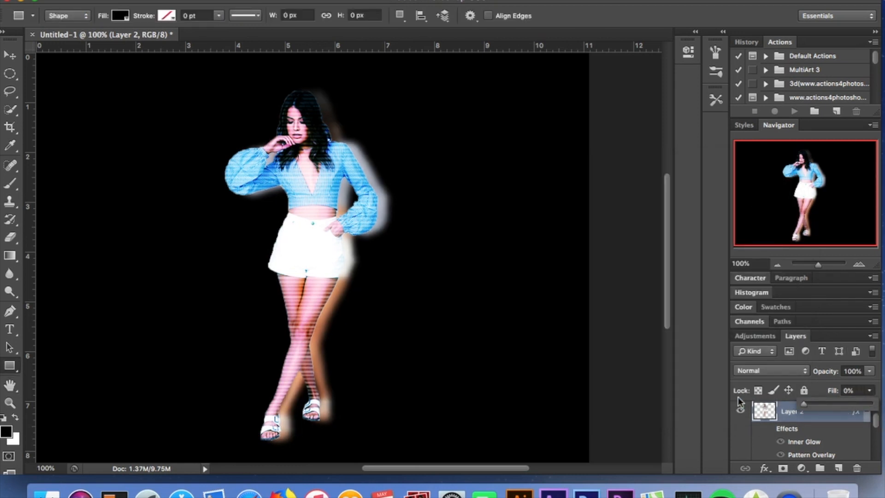
{"action": "left_click", "coordinate": [812, 419]}
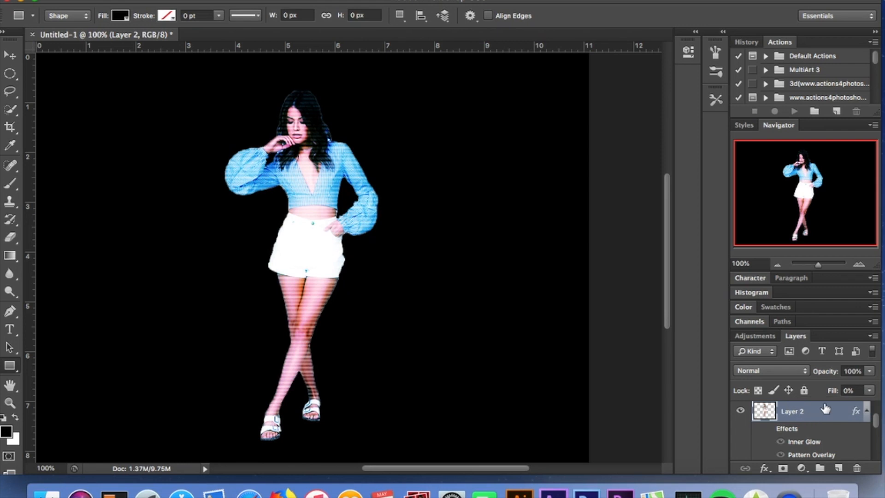
Step: Review the Inner Glow with its color, the Pattern Overlay and the Outer Glow settings in the layer style of Layer 2
{"action": "double_click", "coordinate": [826, 409]}
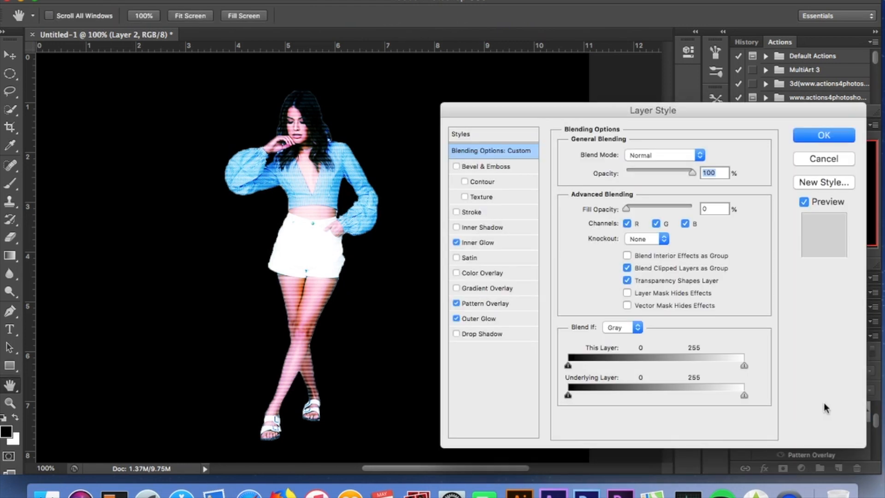
{"action": "left_click", "coordinate": [496, 241]}
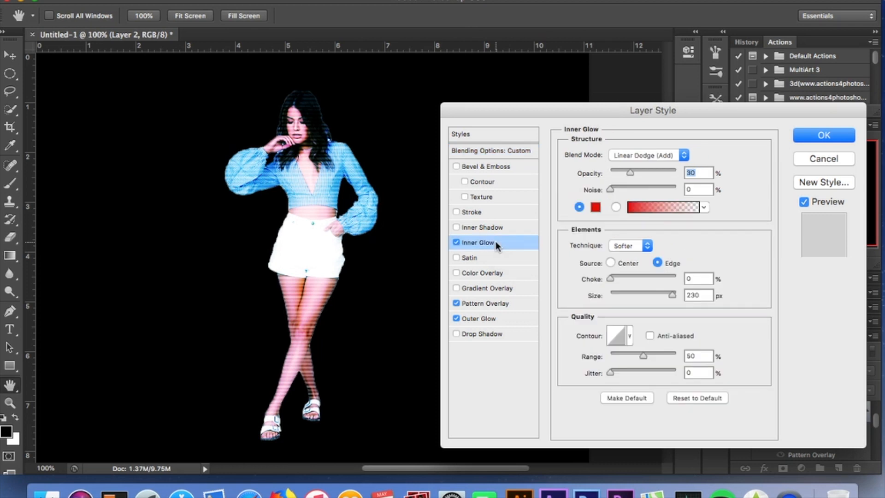
{"action": "left_click", "coordinate": [596, 208]}
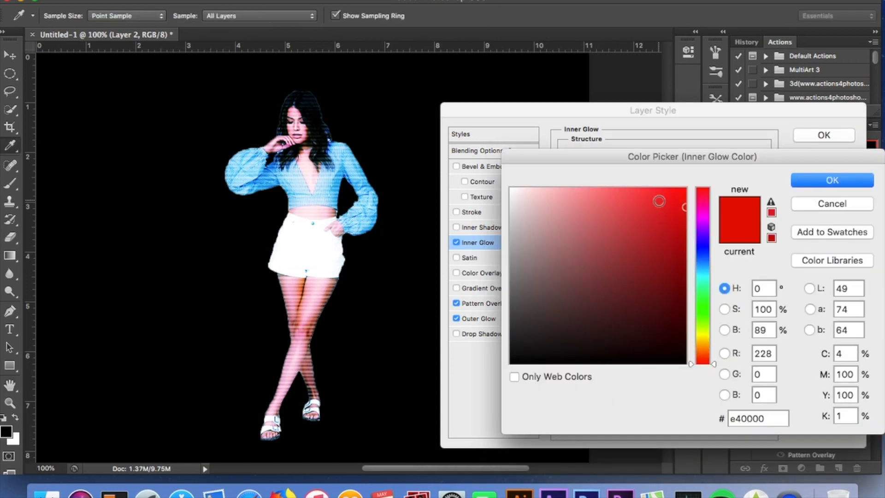
{"action": "key", "text": "Return"}
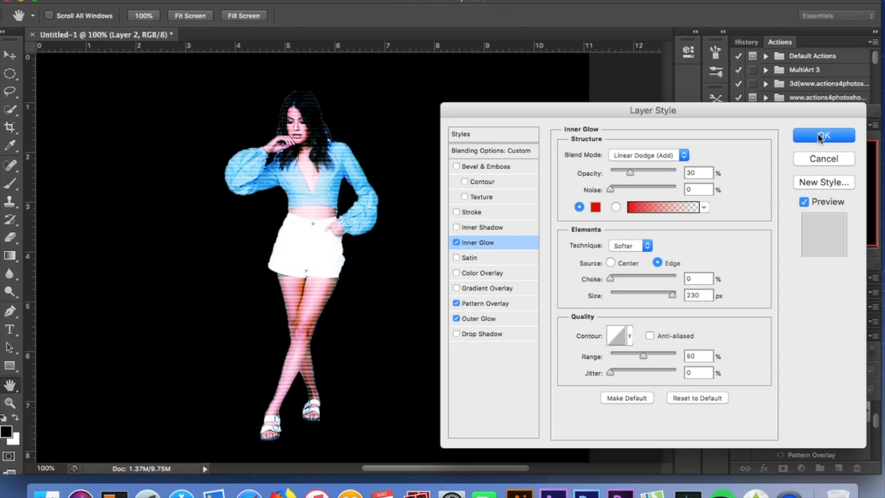
{"action": "left_click", "coordinate": [488, 304]}
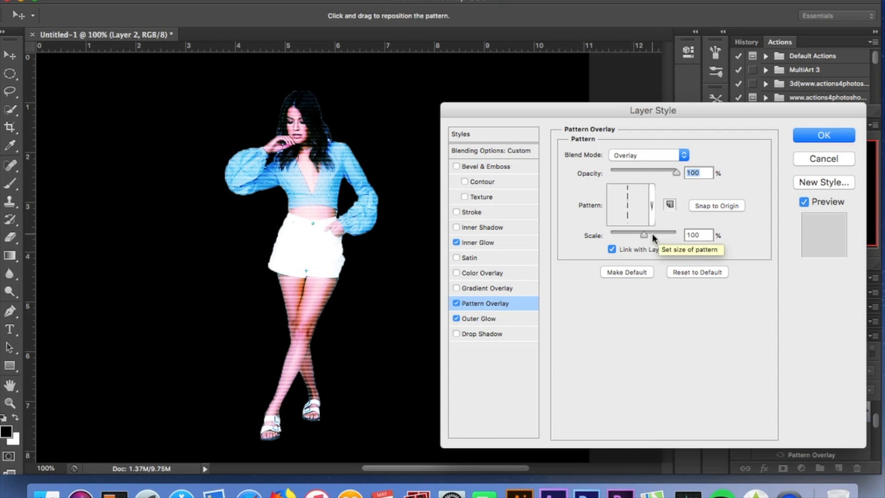
{"action": "left_click", "coordinate": [524, 322]}
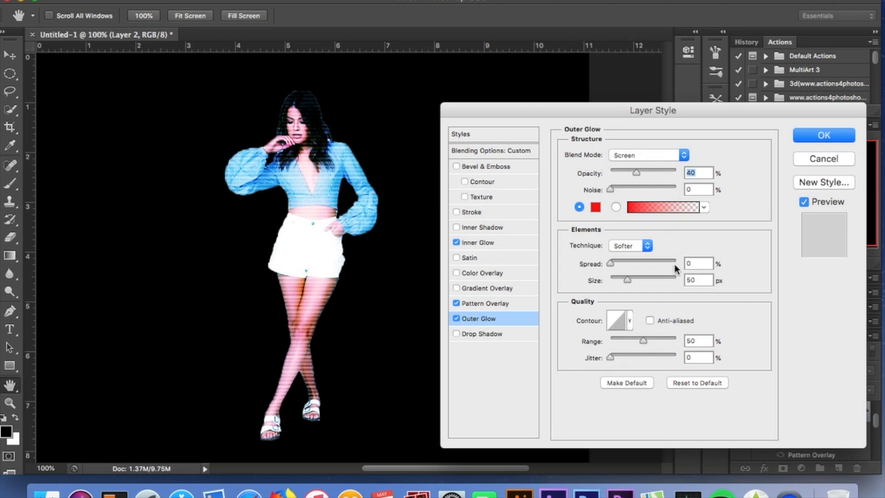
{"action": "left_click", "coordinate": [811, 132]}
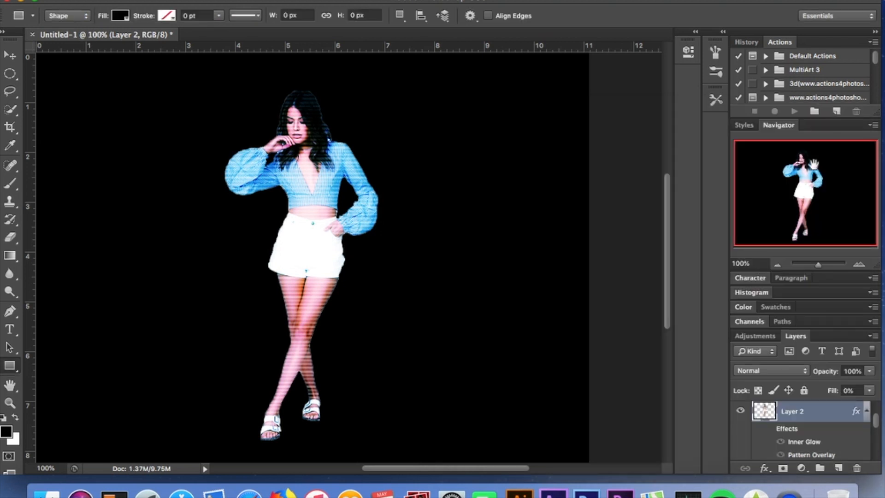
Step: Turn on the layer effects of Layer 2, then make Layer 2 copy and its layer effects visible
{"action": "left_click", "coordinate": [769, 429]}
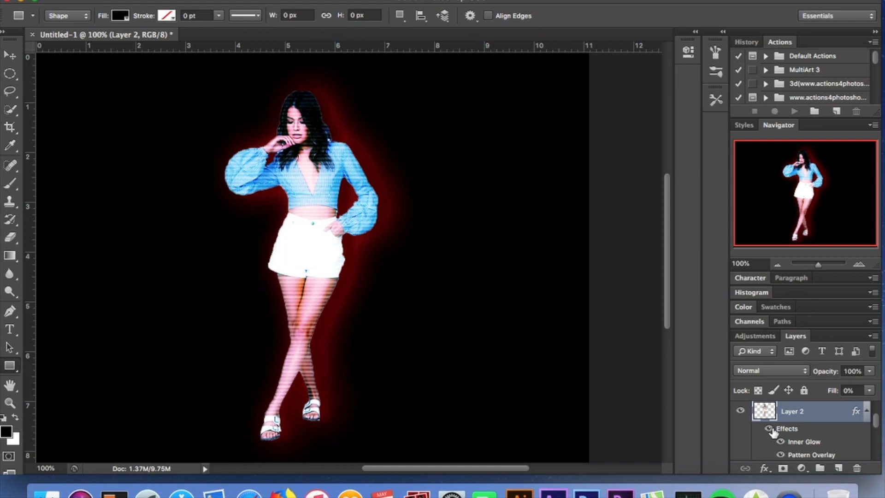
{"action": "scroll", "coordinate": [773, 432], "scroll_direction": "down", "scroll_amount": 4}
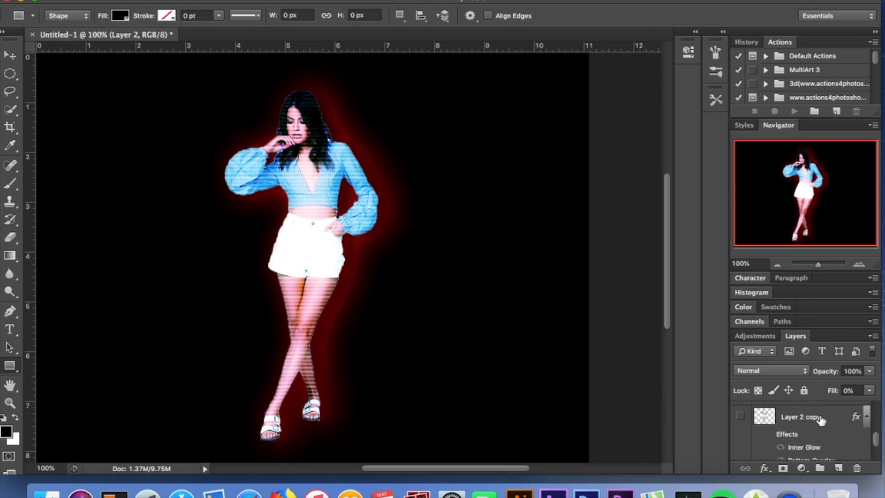
{"action": "left_click", "coordinate": [830, 422]}
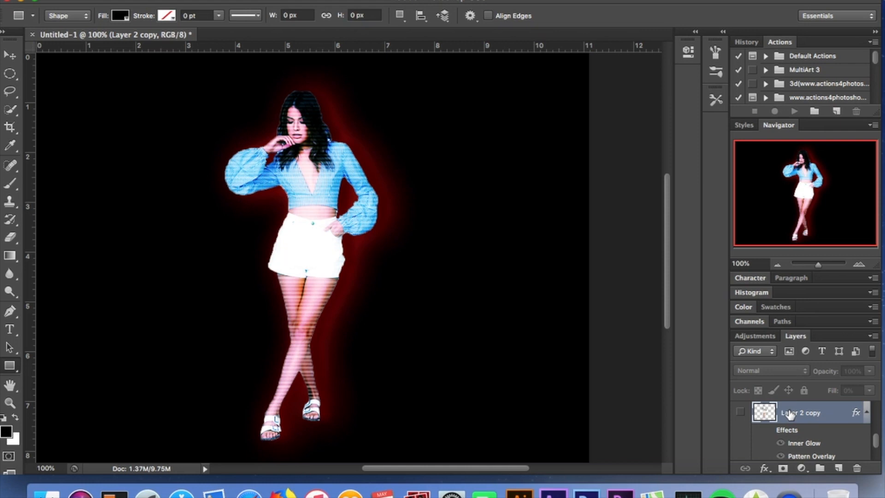
{"action": "left_click", "coordinate": [741, 413]}
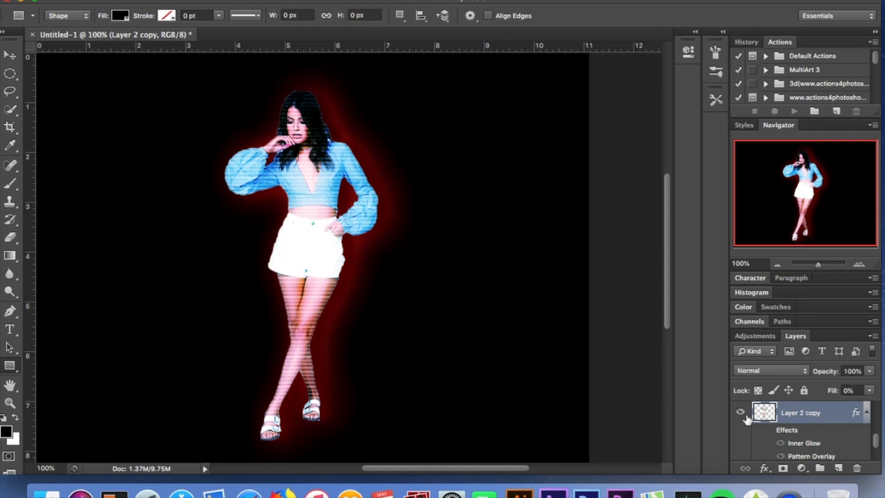
{"action": "left_click", "coordinate": [768, 430]}
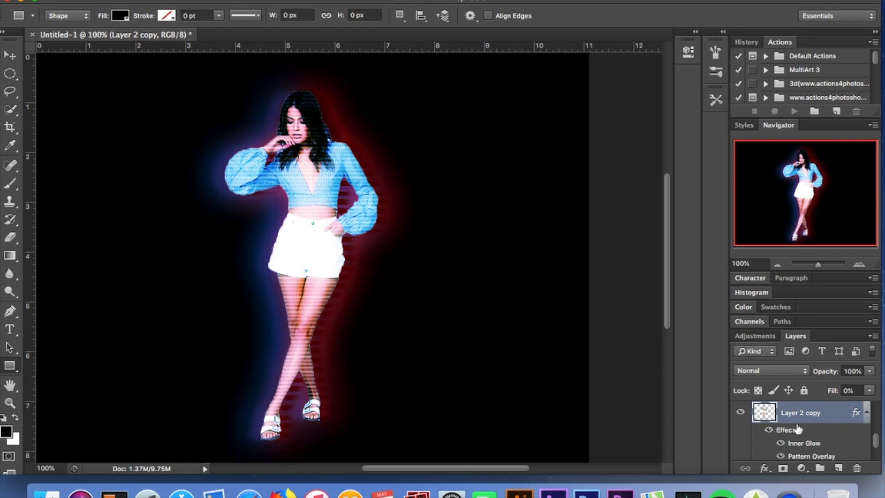
Step: Review the Outer Glow and Inner Glow settings in the layer style of Layer 2 copy
{"action": "double_click", "coordinate": [836, 417]}
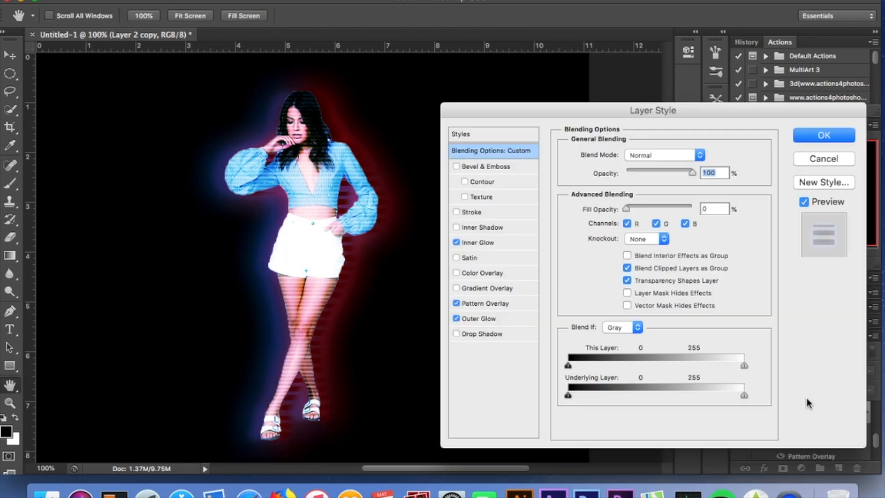
{"action": "left_click", "coordinate": [491, 319]}
{"action": "left_click", "coordinate": [499, 302]}
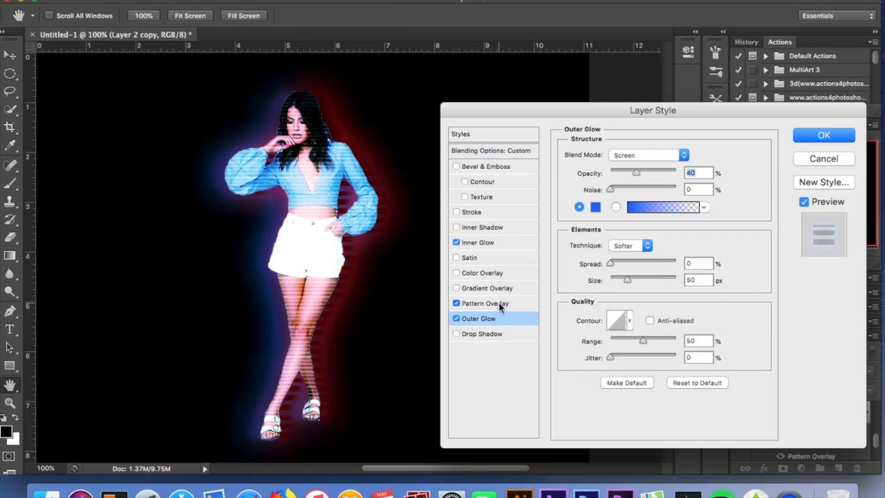
{"action": "left_click", "coordinate": [494, 243]}
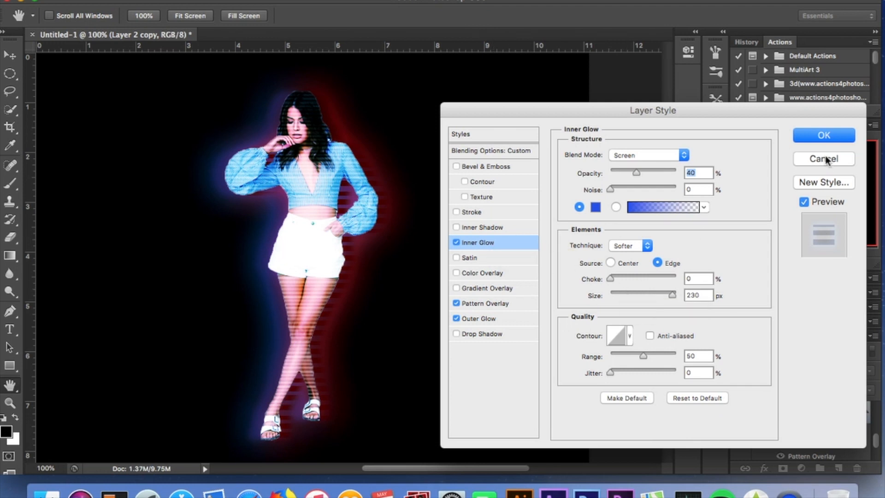
{"action": "left_click", "coordinate": [811, 137]}
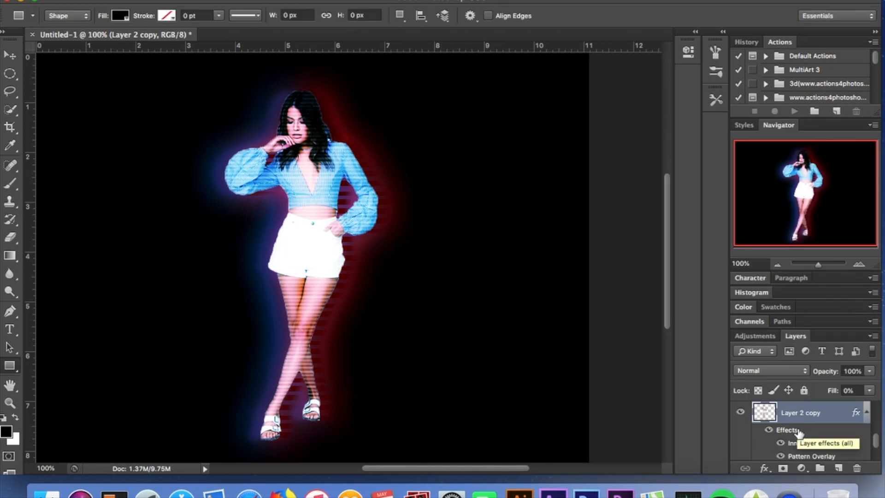
Step: Select Layer 2 below Group 1
{"action": "scroll", "coordinate": [799, 433], "scroll_direction": "down", "scroll_amount": 3}
{"action": "scroll", "coordinate": [799, 432], "scroll_direction": "up", "scroll_amount": 8}
{"action": "scroll", "coordinate": [799, 431], "scroll_direction": "up", "scroll_amount": 2}
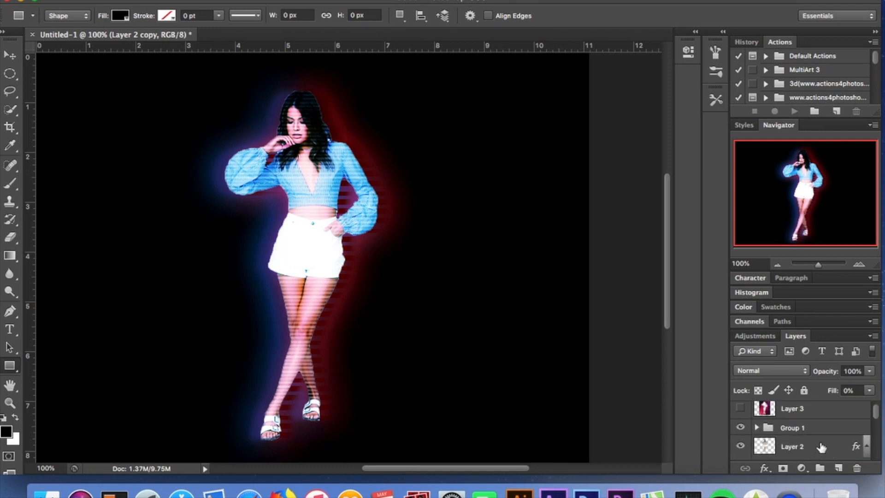
{"action": "left_click", "coordinate": [820, 450]}
{"action": "scroll", "coordinate": [820, 451], "scroll_direction": "down", "scroll_amount": 1}
{"action": "scroll", "coordinate": [821, 447], "scroll_direction": "up", "scroll_amount": 1}
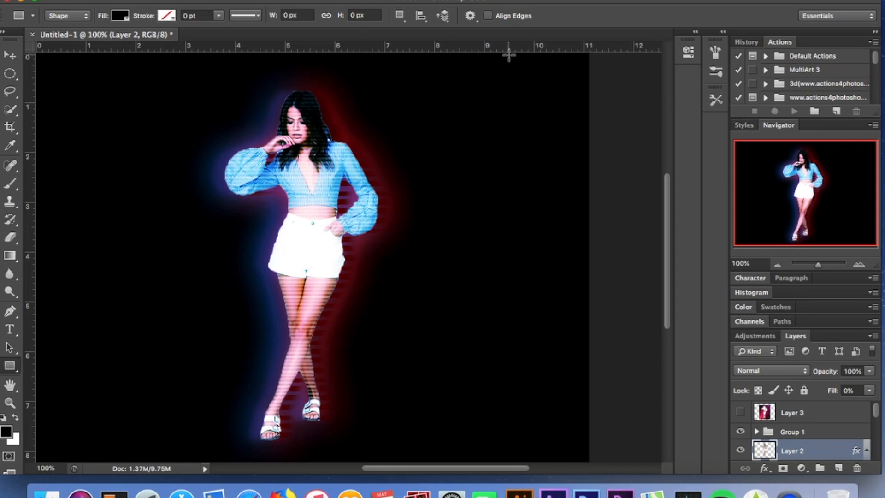
Step: Open abstract_background_vector_graphic_3_267285 from the Textures folder to view the texture, then close it
{"action": "left_click", "coordinate": [119, 3]}
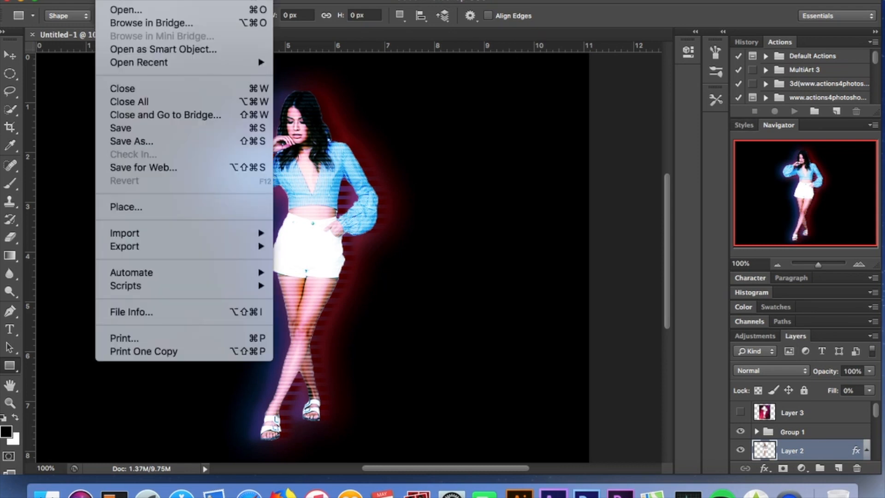
{"action": "left_click", "coordinate": [131, 13]}
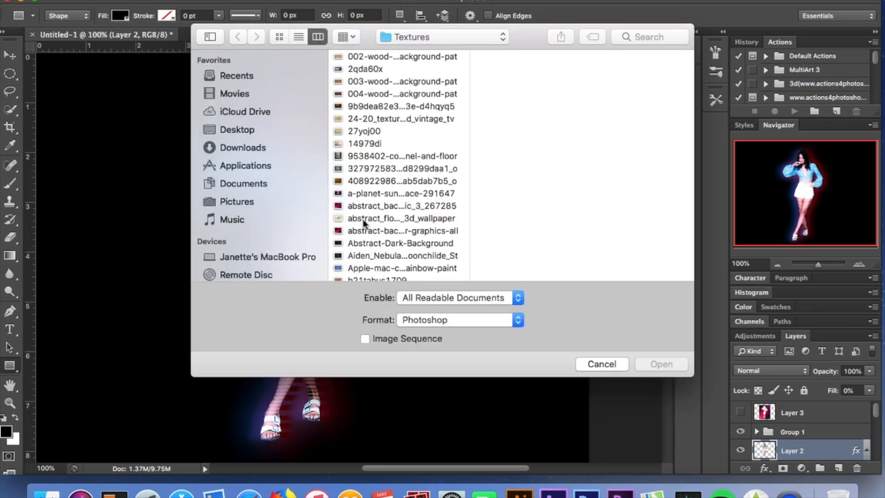
{"action": "left_click", "coordinate": [359, 205]}
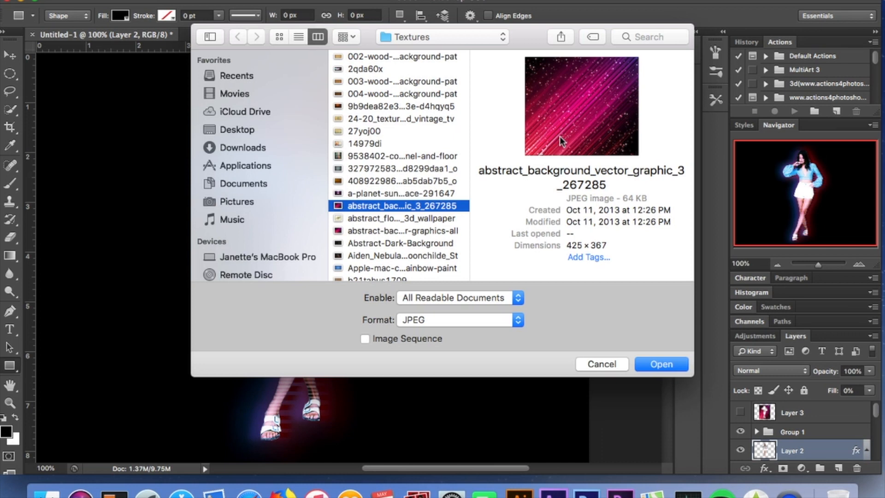
{"action": "left_click", "coordinate": [648, 364]}
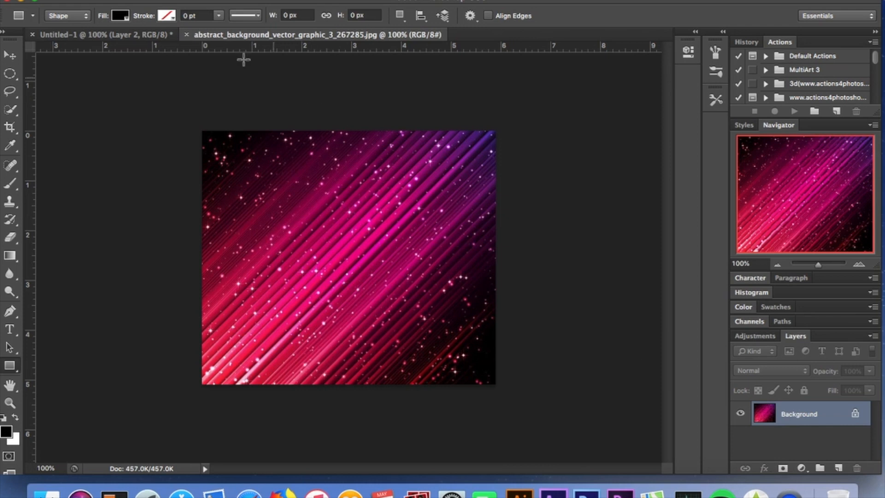
{"action": "left_click", "coordinate": [188, 36]}
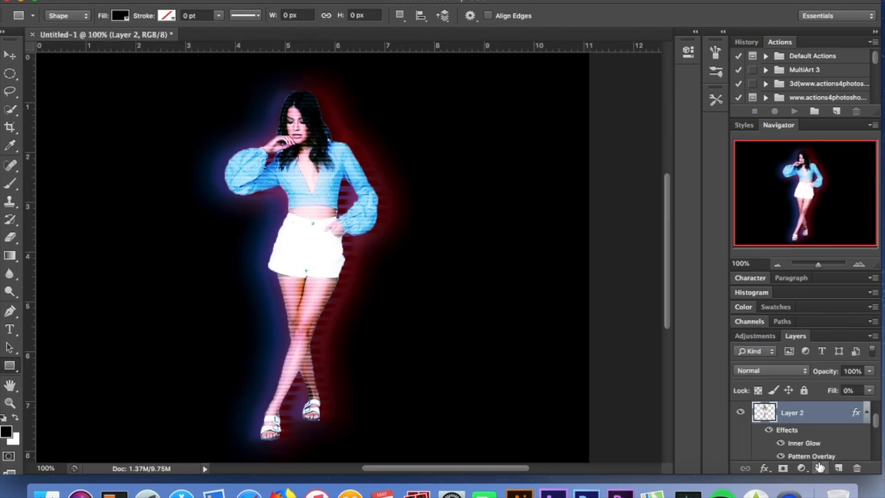
Step: Select Layer 3 above Group 1 and make it visible
{"action": "scroll", "coordinate": [812, 457], "scroll_direction": "up", "scroll_amount": 2}
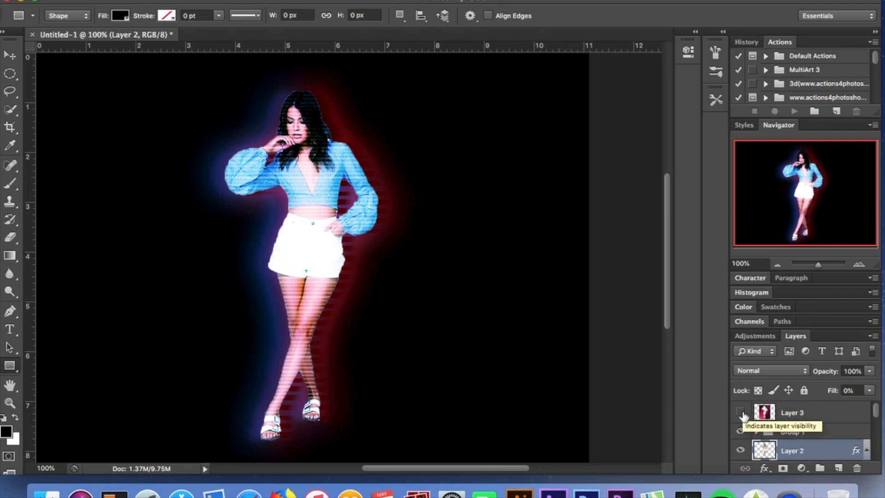
{"action": "left_click", "coordinate": [808, 414]}
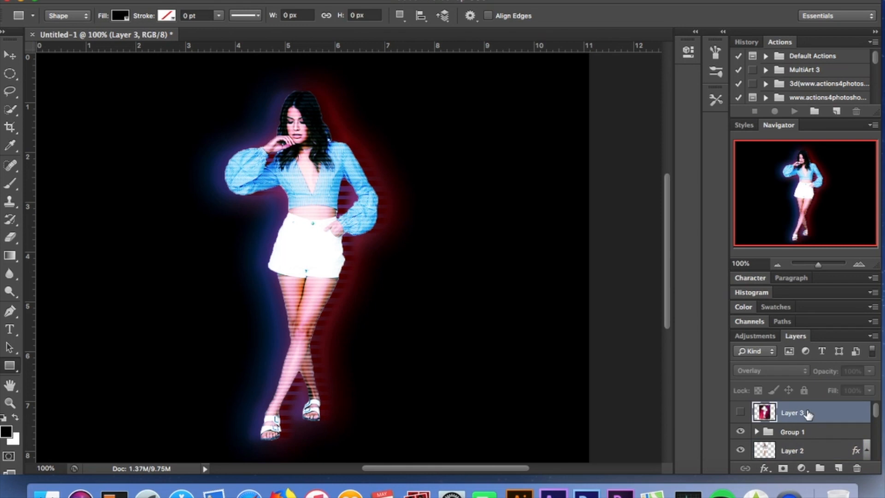
{"action": "left_click", "coordinate": [741, 415]}
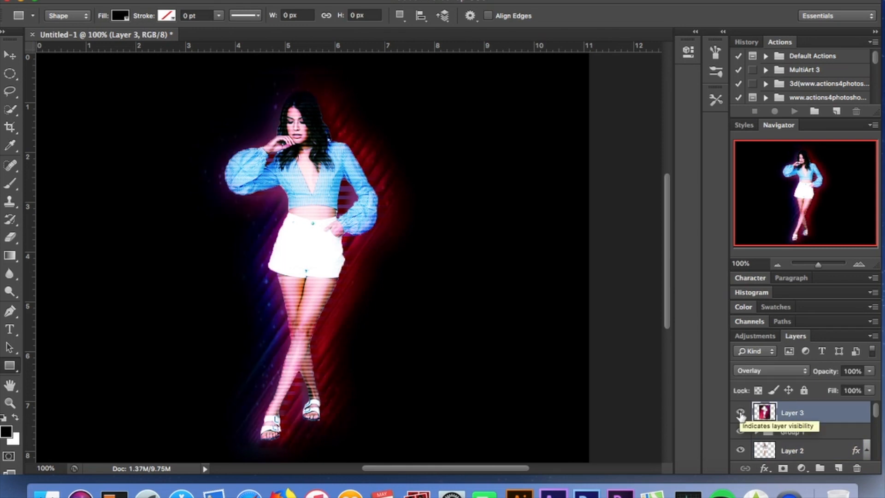
Step: Set the blend mode of Layer 3 to Normal, then bring up the blend mode choices again
{"action": "left_click", "coordinate": [763, 371]}
{"action": "left_click", "coordinate": [756, 237]}
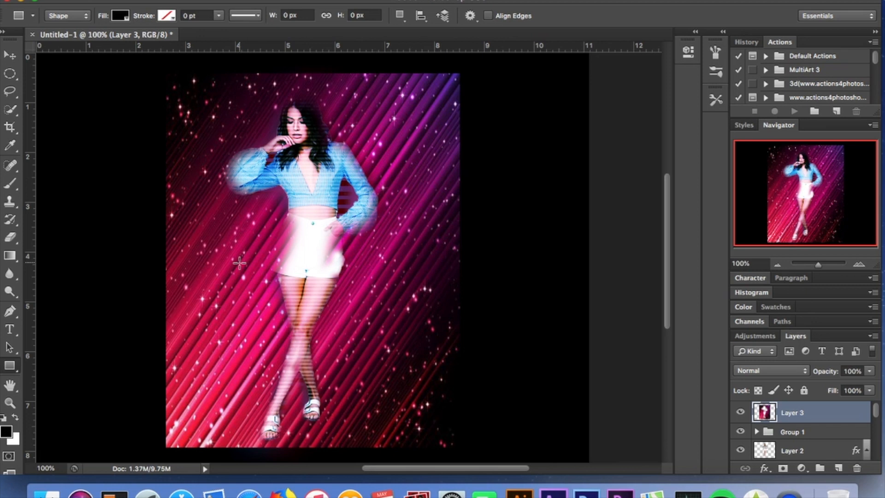
{"action": "left_click", "coordinate": [756, 370]}
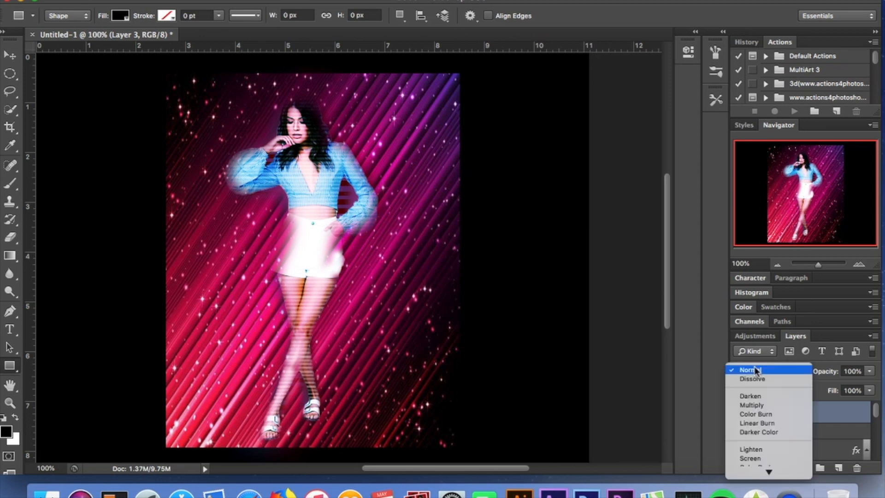
{"action": "left_click", "coordinate": [752, 411]}
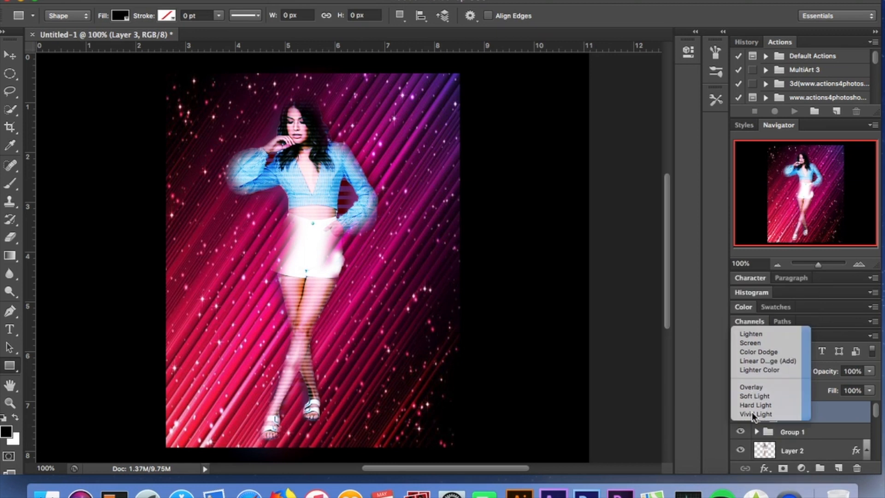